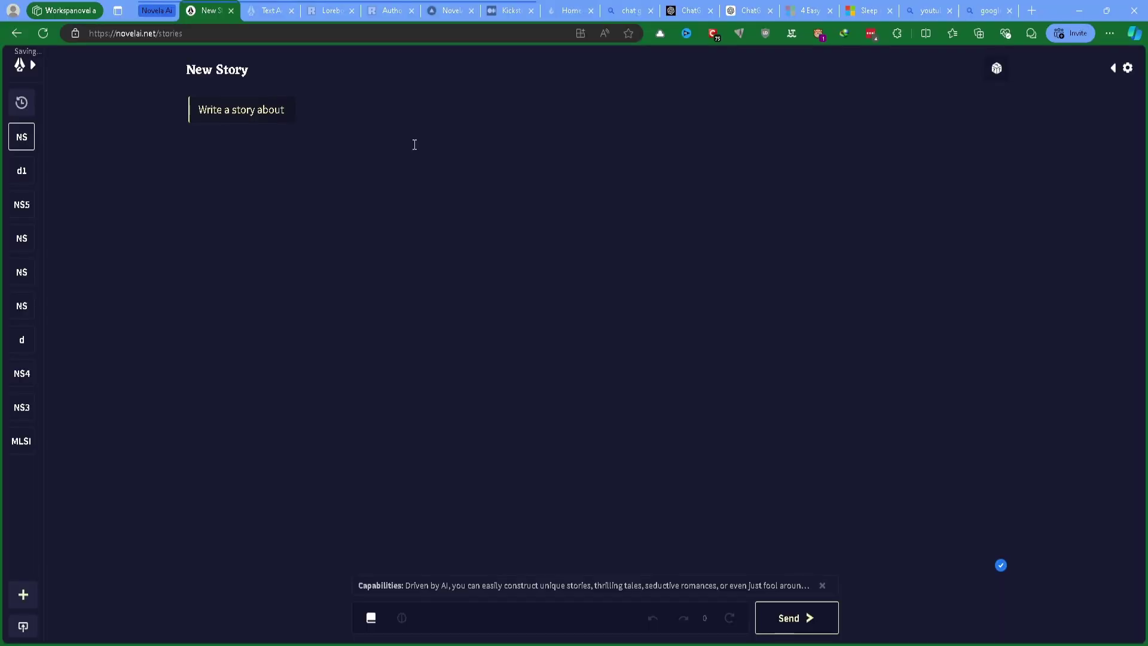
Complete the prompt so it reads 'Write a story about orlag the destroyer, he's an orcish warrior'.
text(orlag the destroyer)
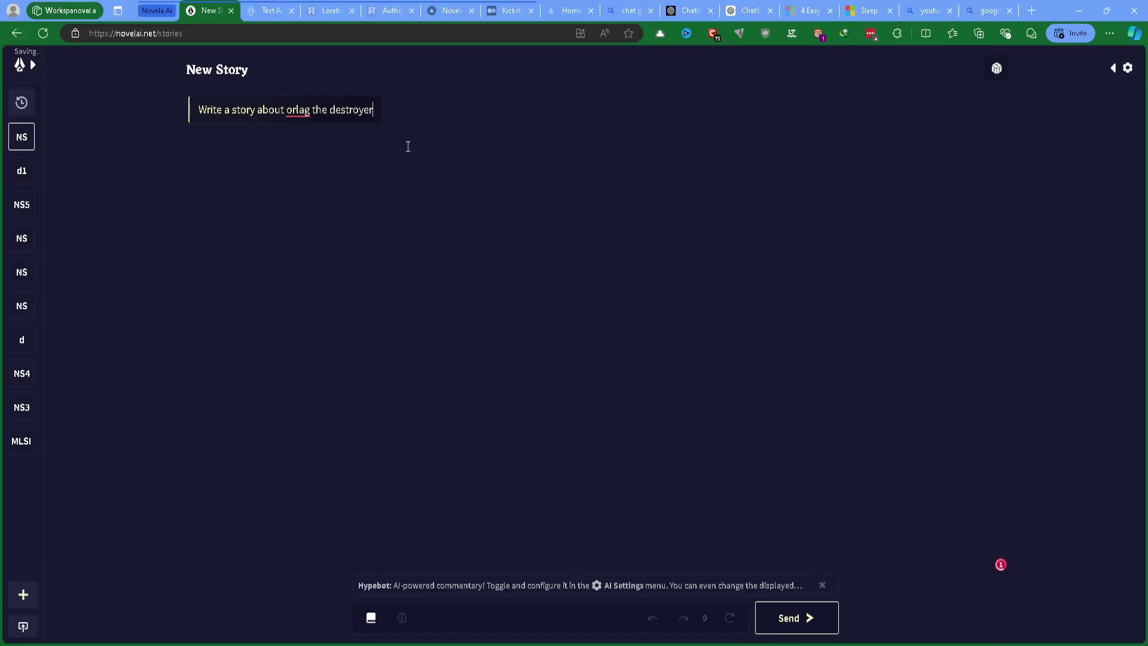
text(, he's an )
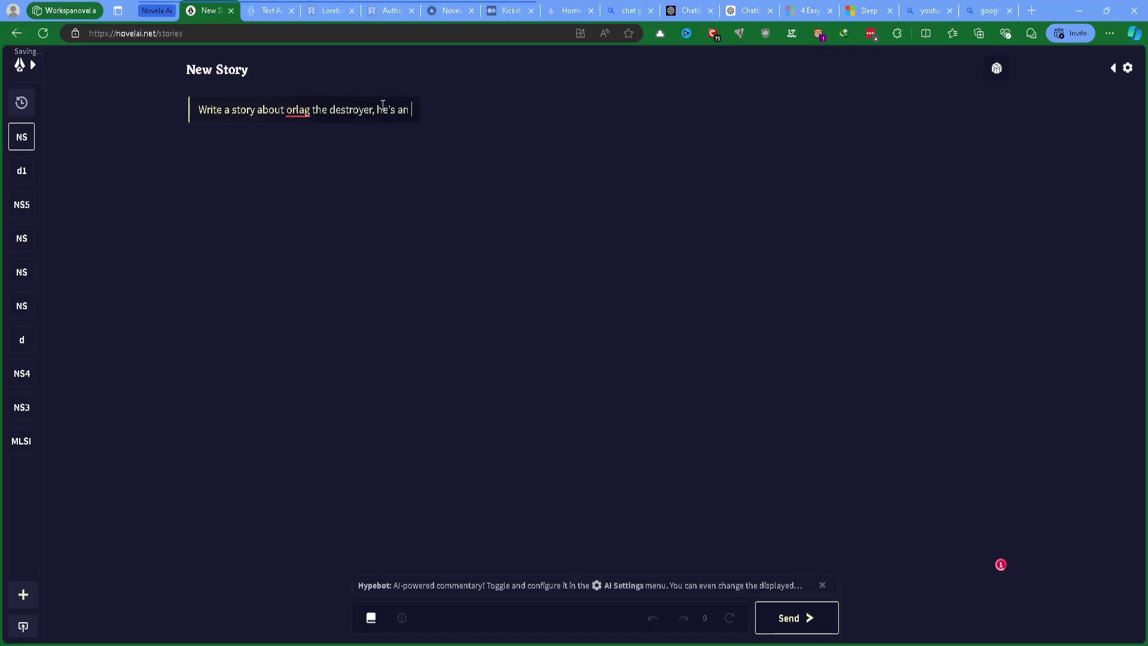
text(orcish warrior)
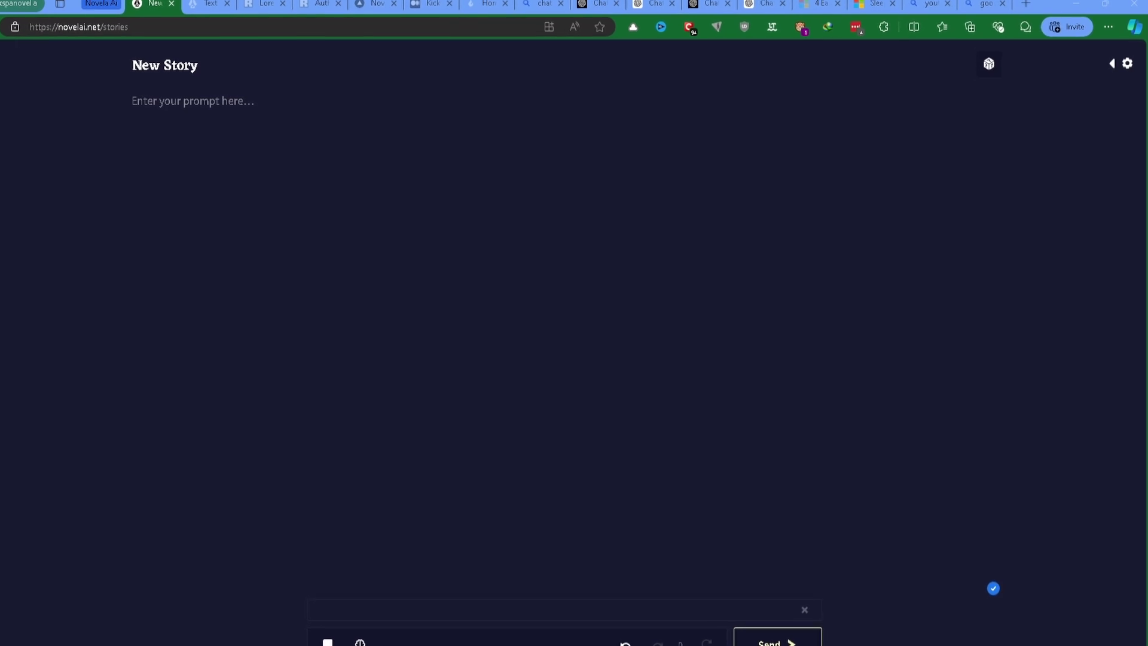
Show the generation settings and scroll to the Nucleus, Tail-Free, Top A and Top K sampling options.
click(1110, 62)
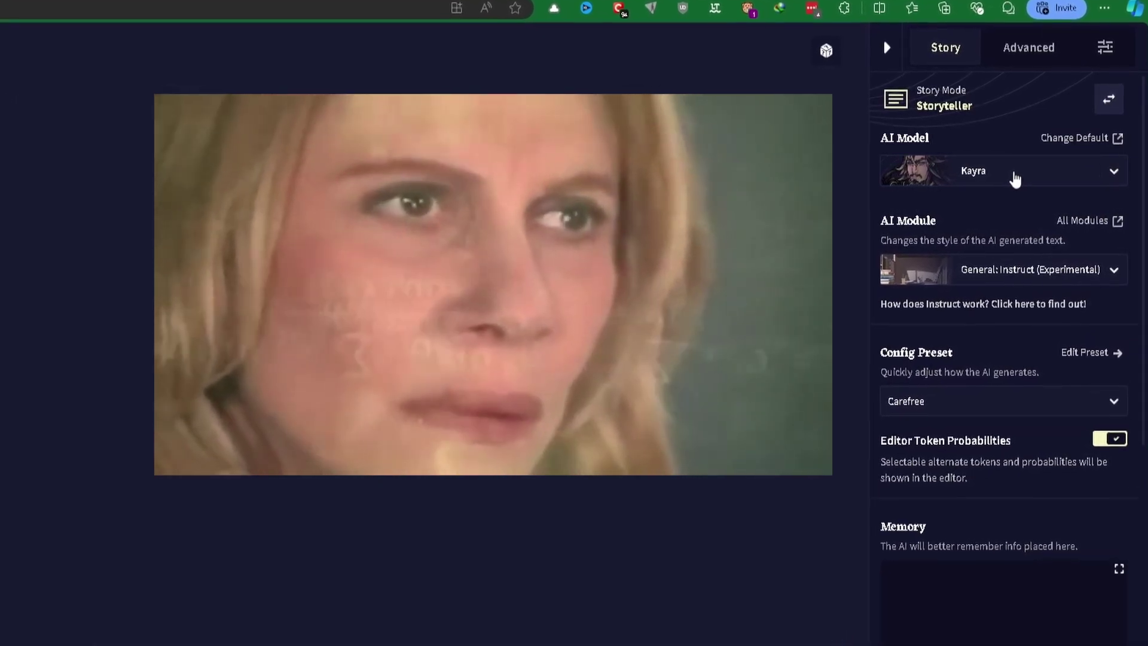
click(1110, 50)
scroll(1028, 272, down, 3)
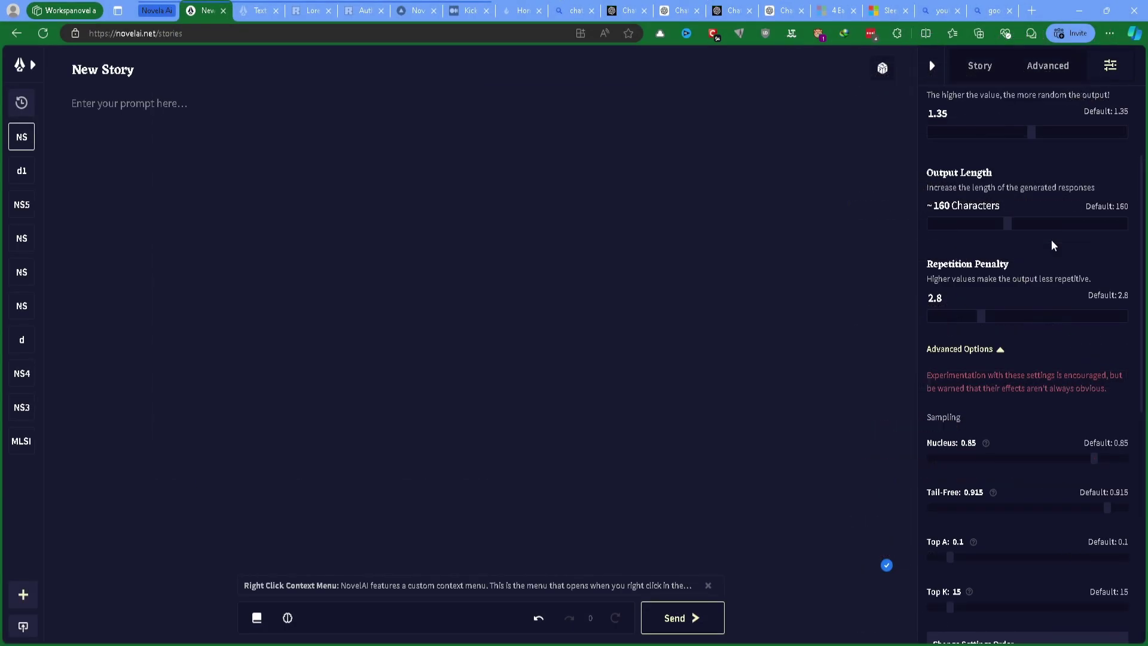
scroll(1053, 245, down, 5)
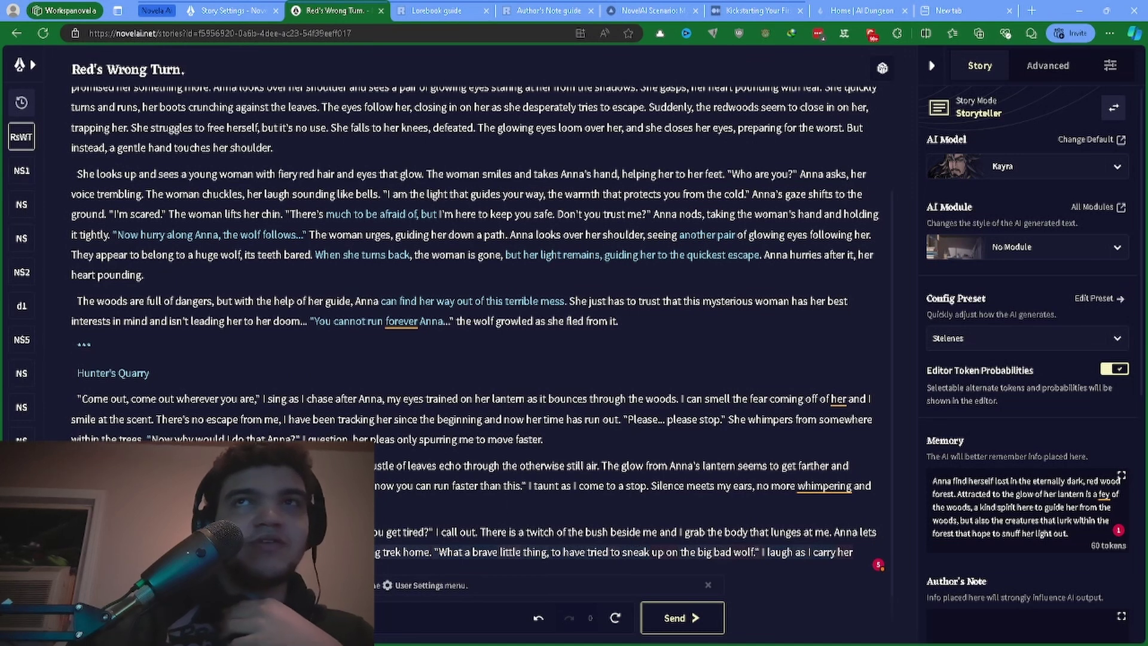
Highlight the separator and 'Hunter's Quarry' heading, deselect it, and scroll further down the story.
drag(70, 342, 170, 368)
click(67, 348)
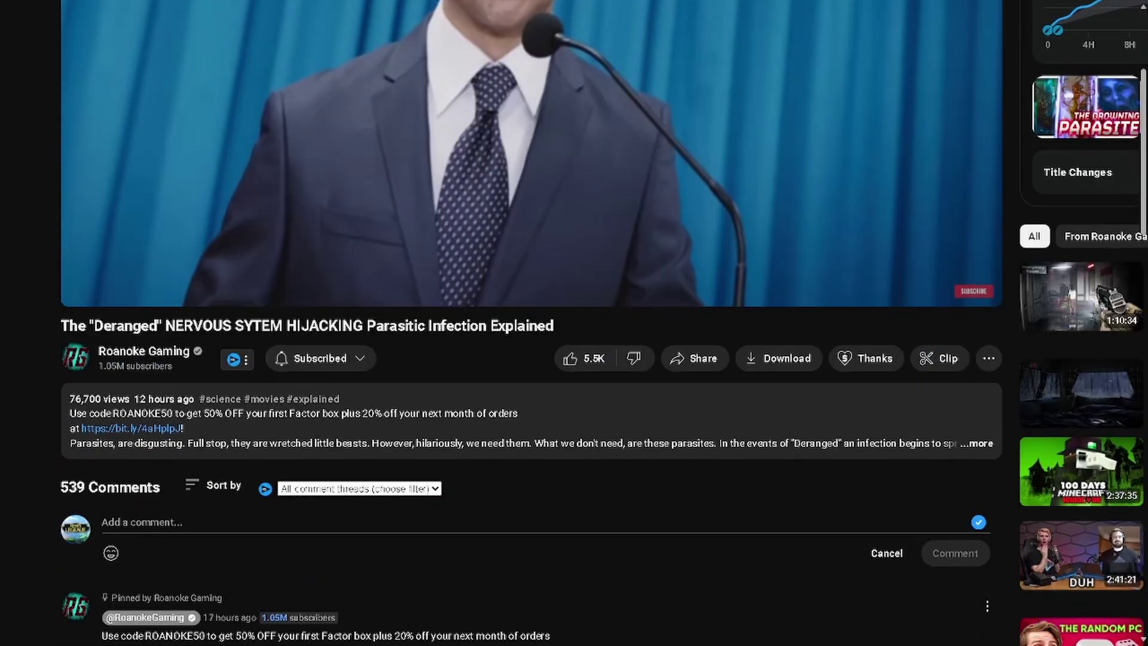
scroll(531, 323, down, 1)
scroll(531, 323, down, 4)
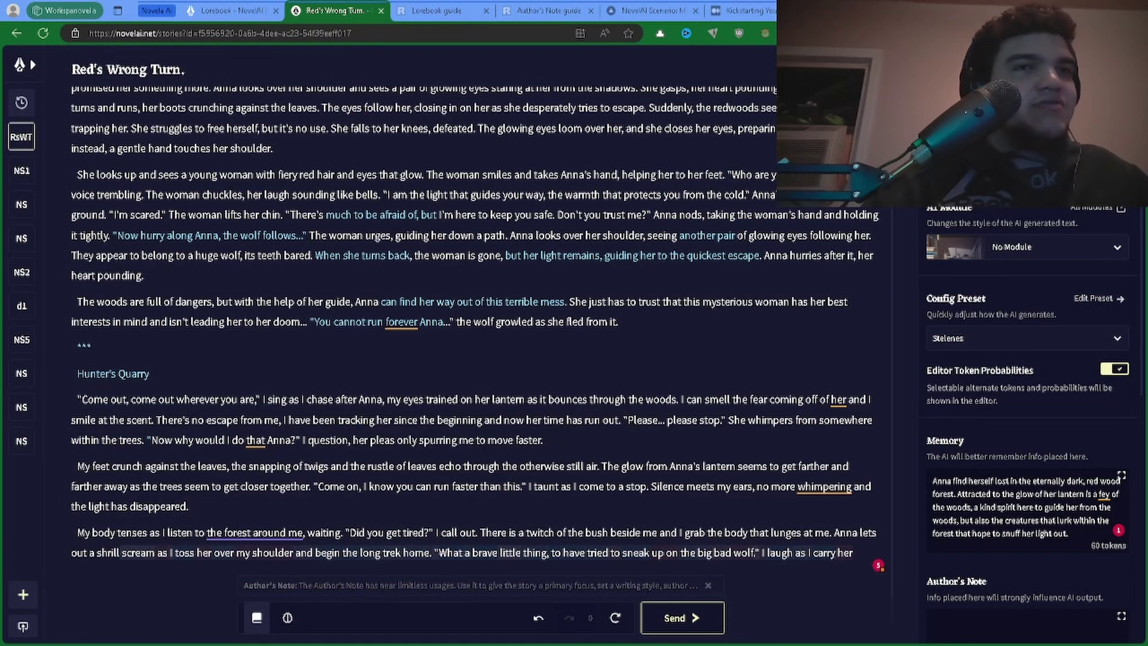
Open the Lorebook panel with its empty Characters, Concepts, Creatures, Factions and Glossary categories.
click(259, 617)
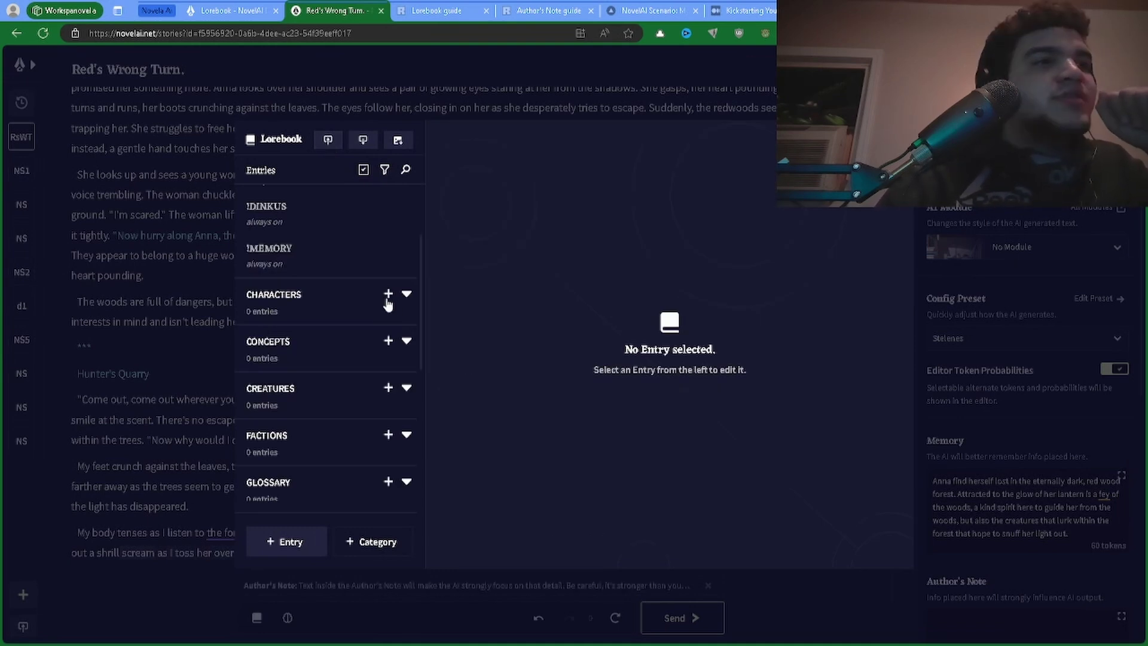
Add a new Characters entry and rename its title to 'The wolf'.
click(388, 294)
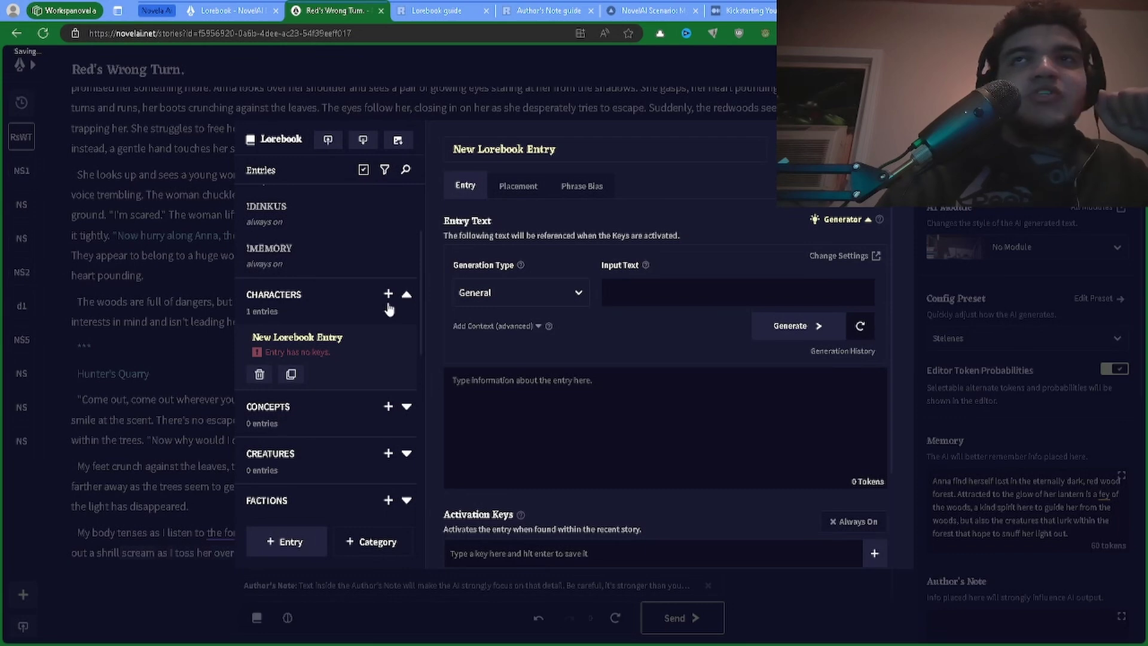
click(557, 424)
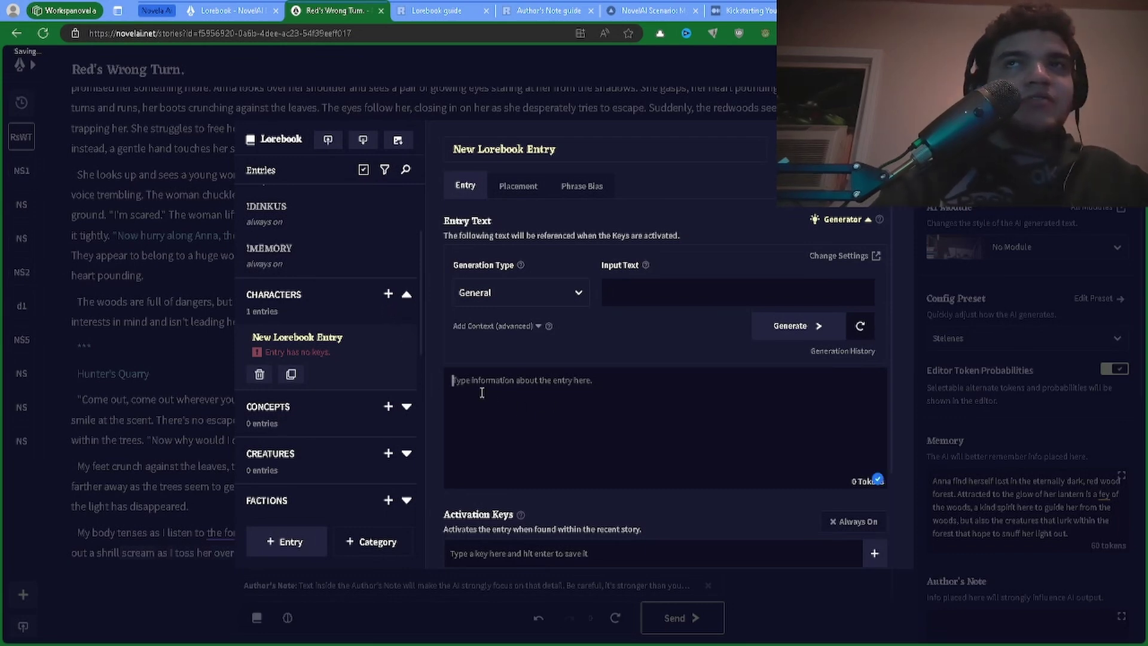
drag(559, 148, 86, 148)
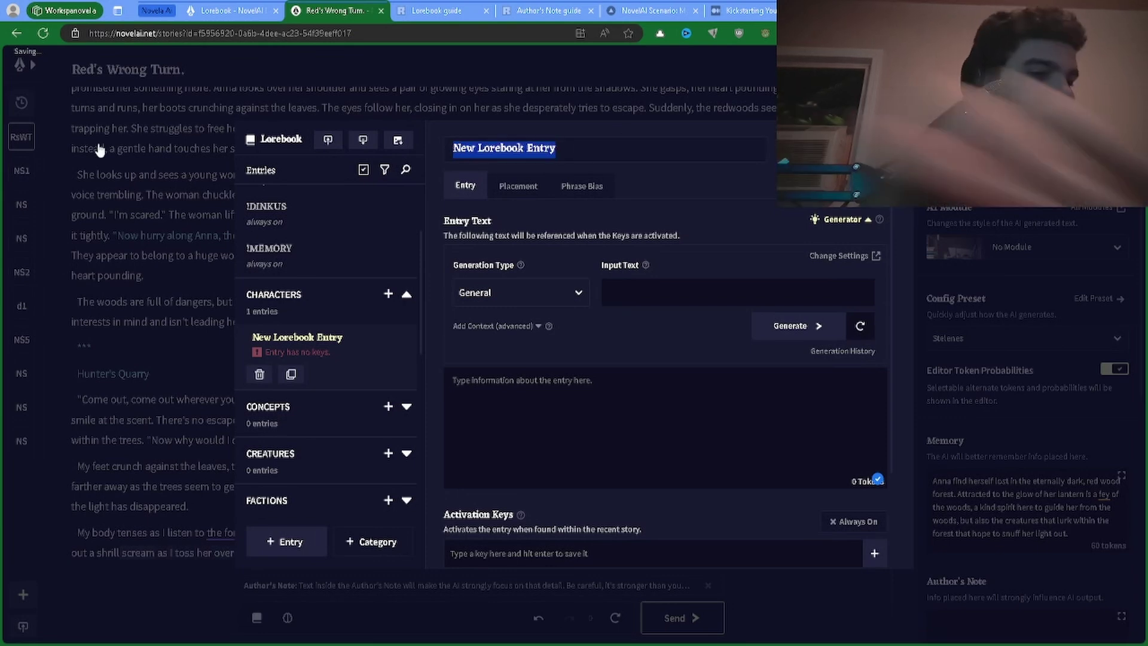
text(The wol)
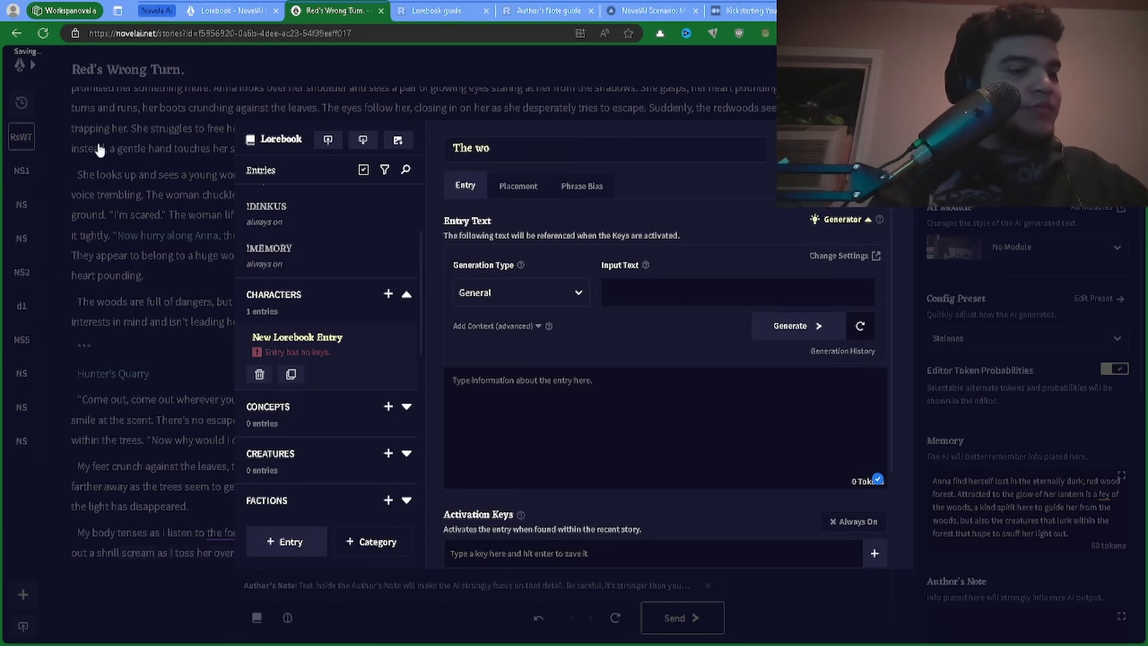
text(f)
key(BackSpace)
text(lf)
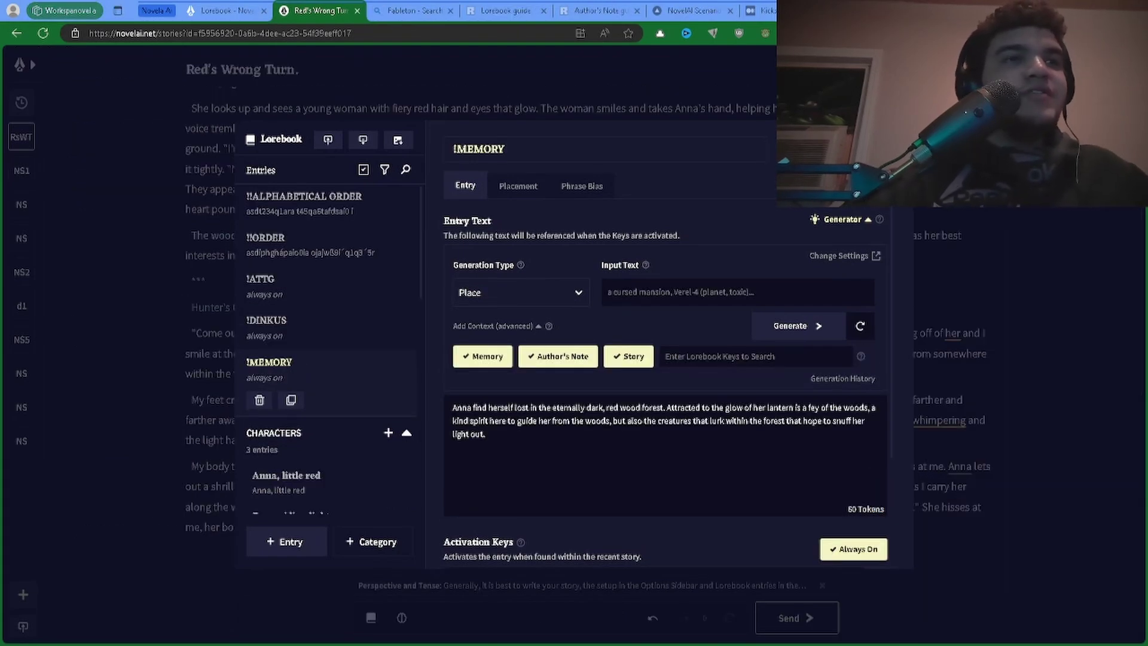
Close the Lorebook, briefly toggle the story settings panel, then reopen the Lorebook.
key(Escape)
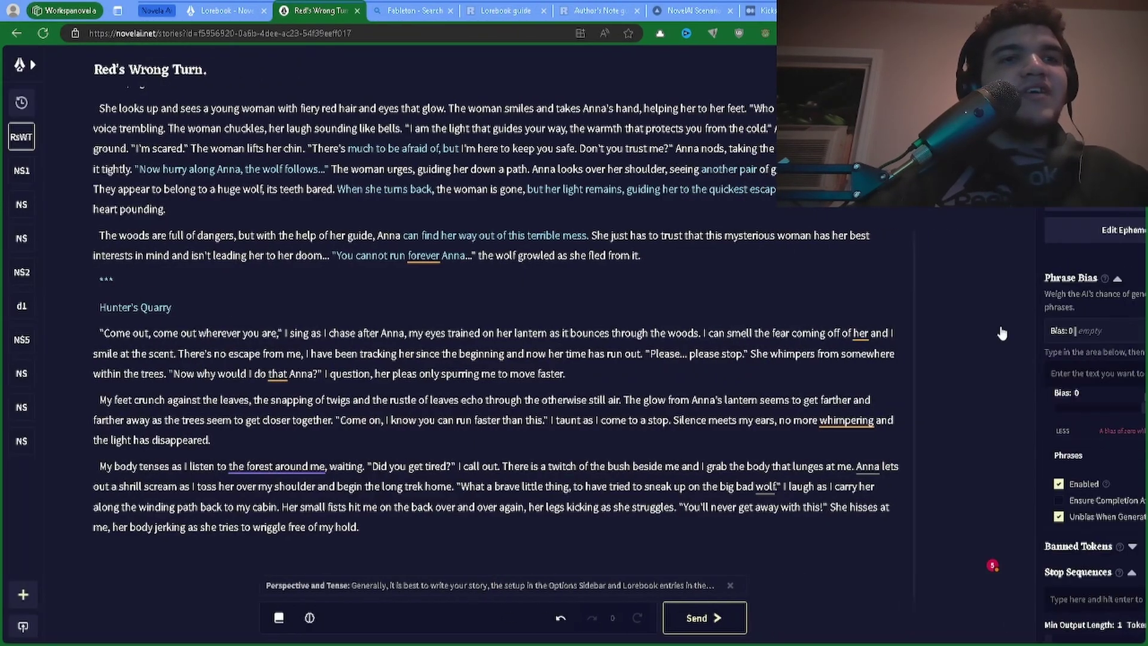
click(969, 66)
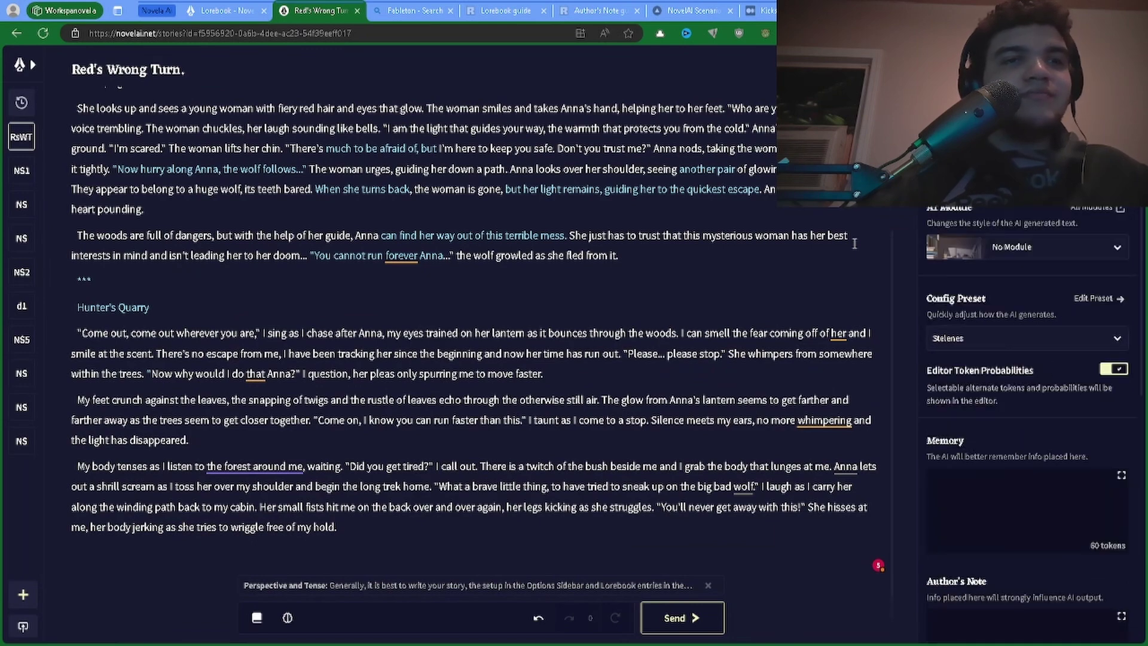
click(1131, 65)
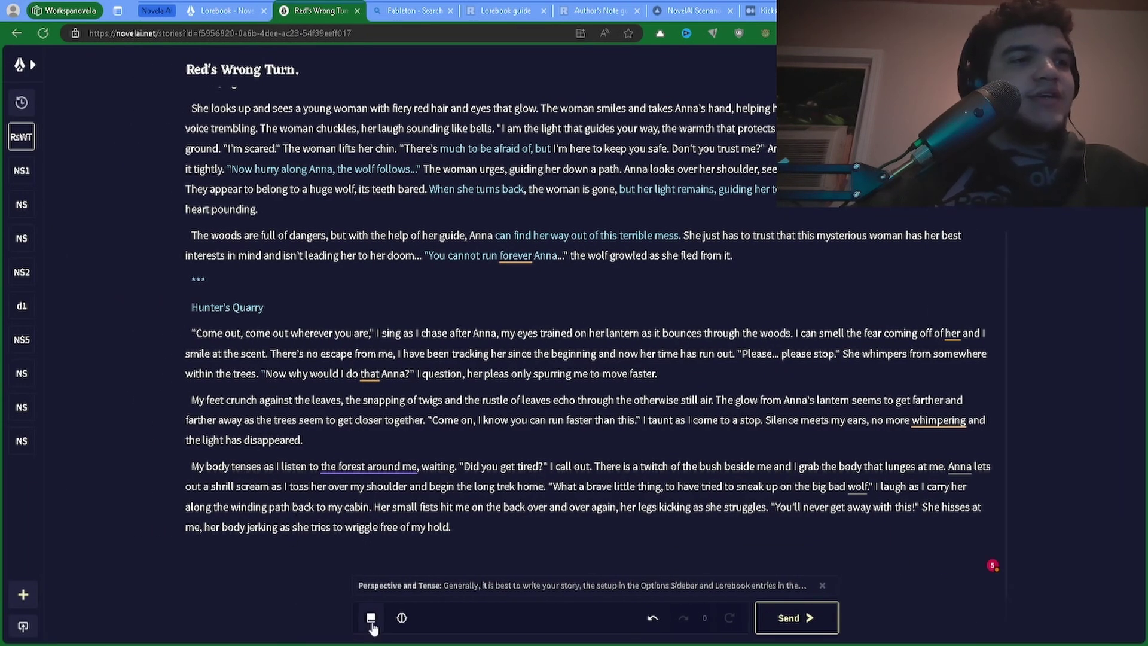
click(371, 617)
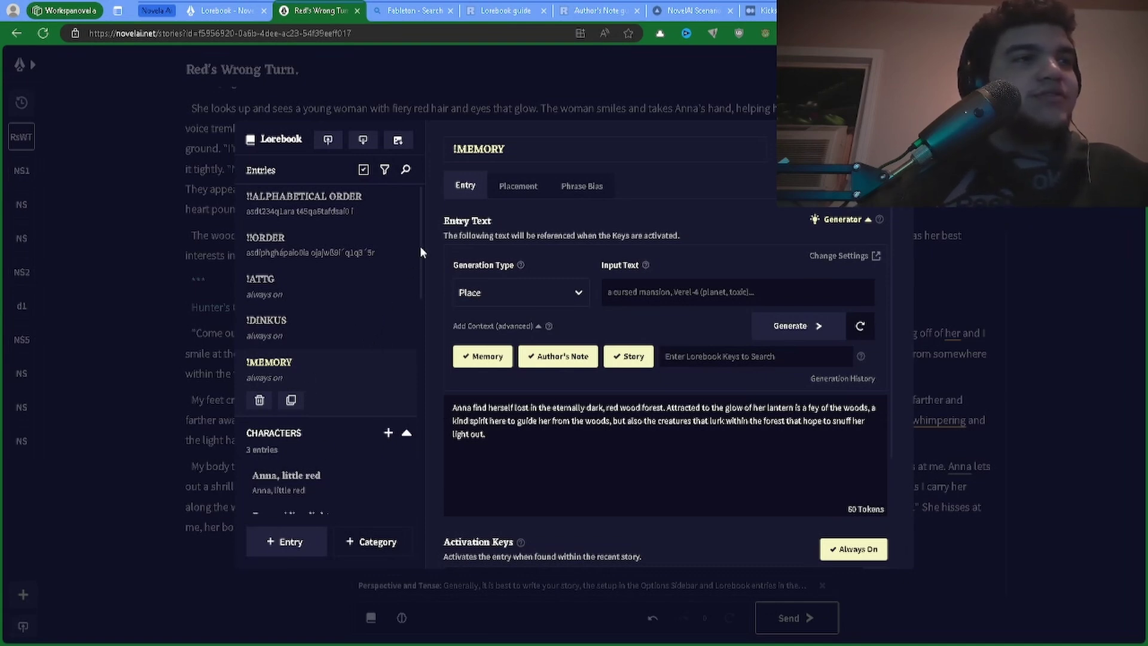
scroll(418, 263, down, 1)
scroll(421, 265, down, 3)
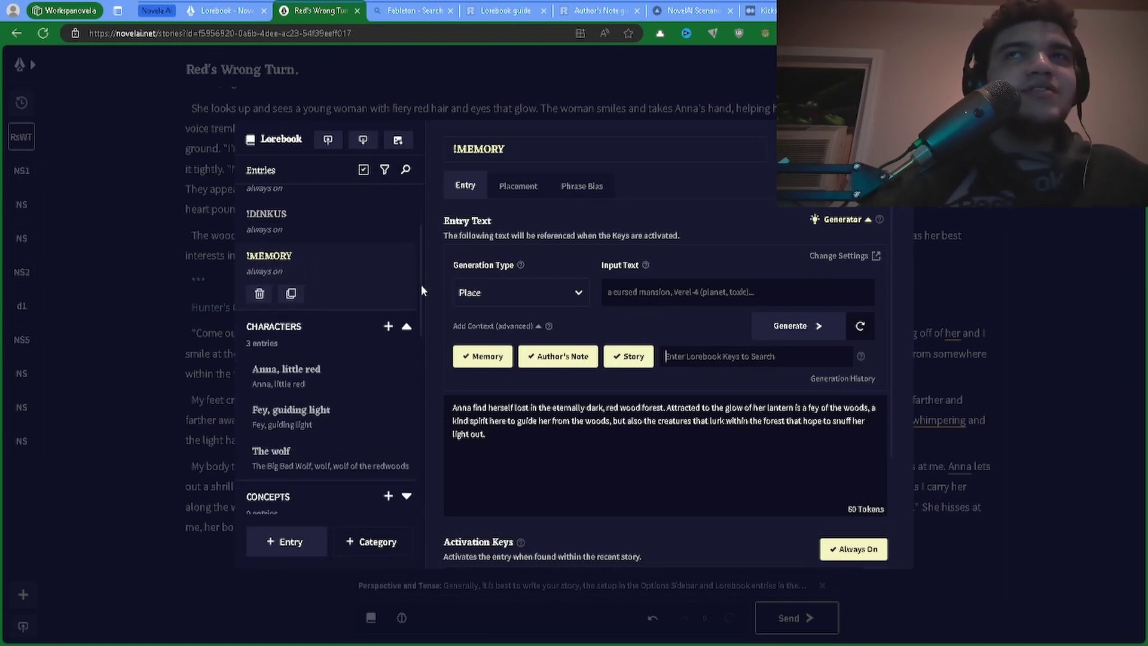
Flip between the 'Anna, little red', 'Fey, guiding light' and 'The wolf' character entries.
click(341, 310)
click(354, 366)
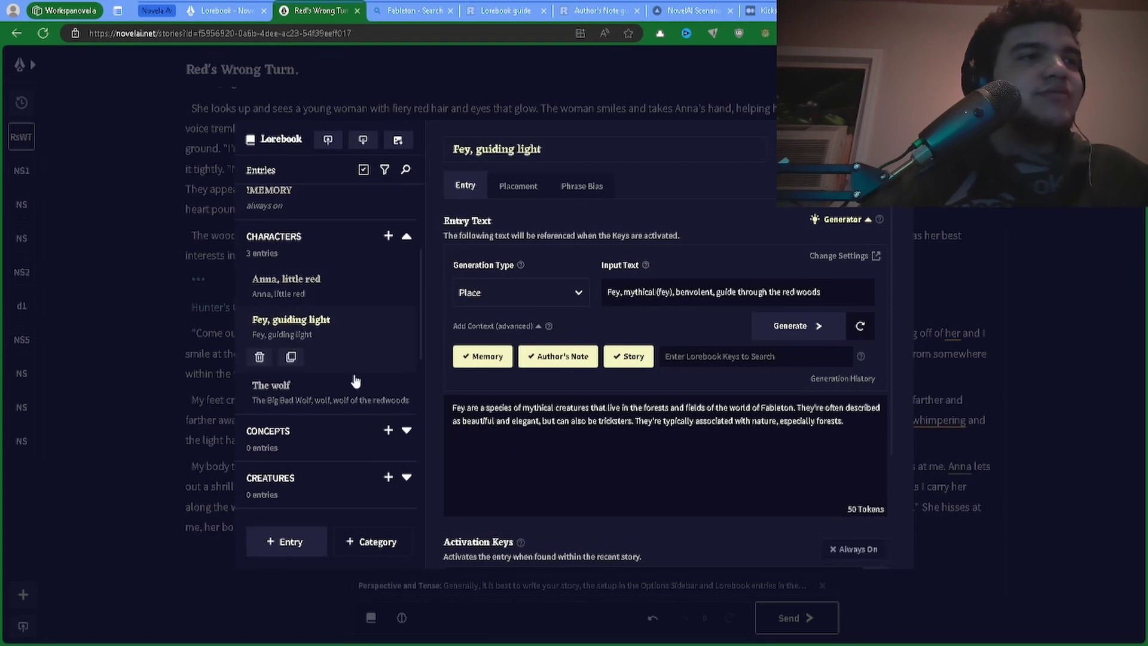
click(356, 384)
click(361, 308)
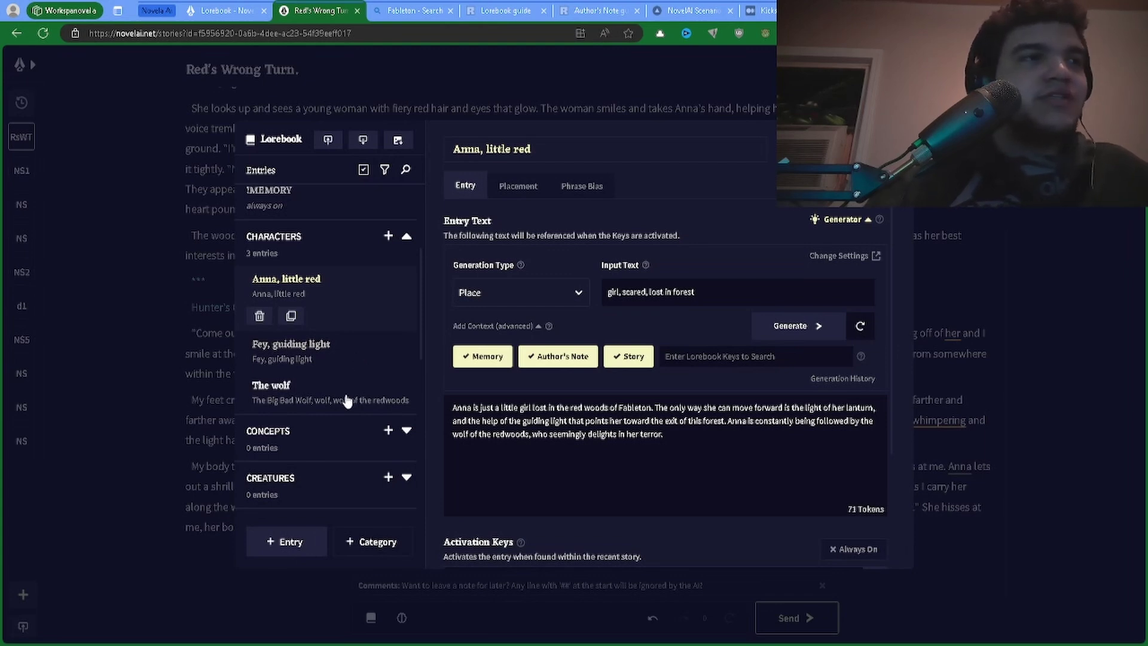
click(335, 351)
click(339, 299)
click(344, 354)
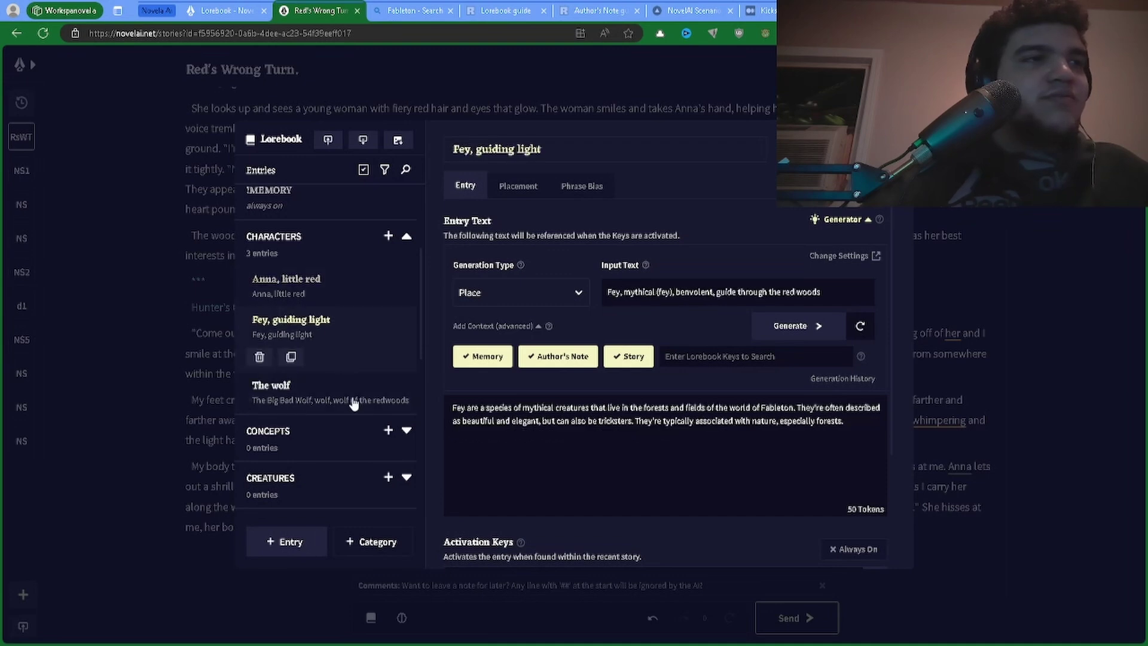
click(352, 402)
click(355, 317)
click(354, 296)
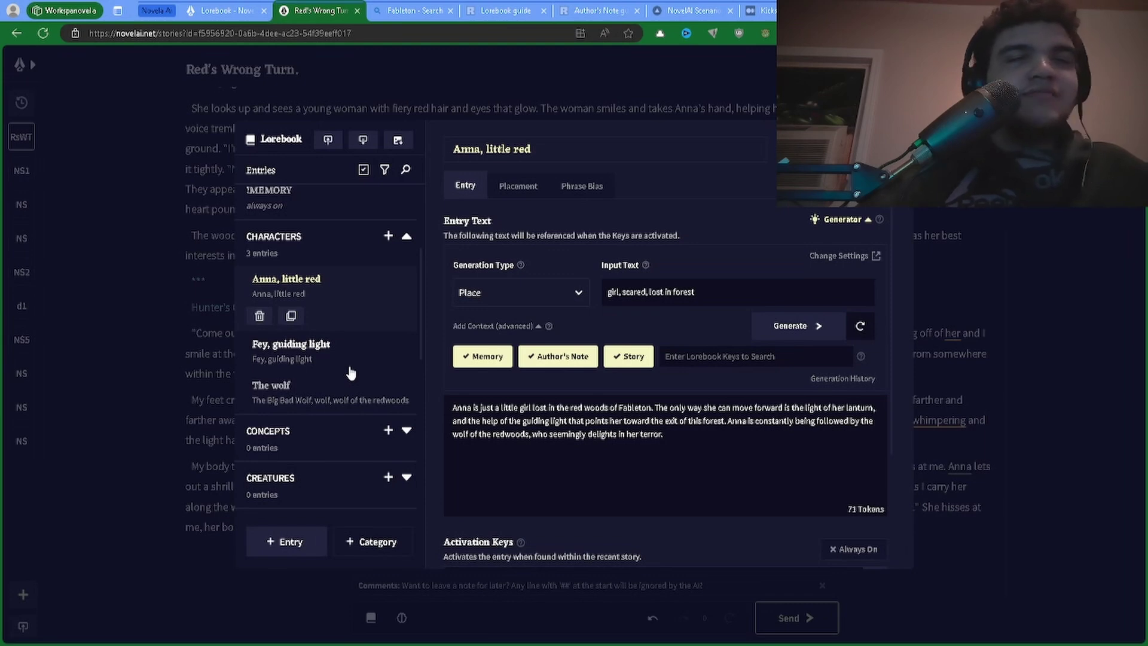
click(364, 361)
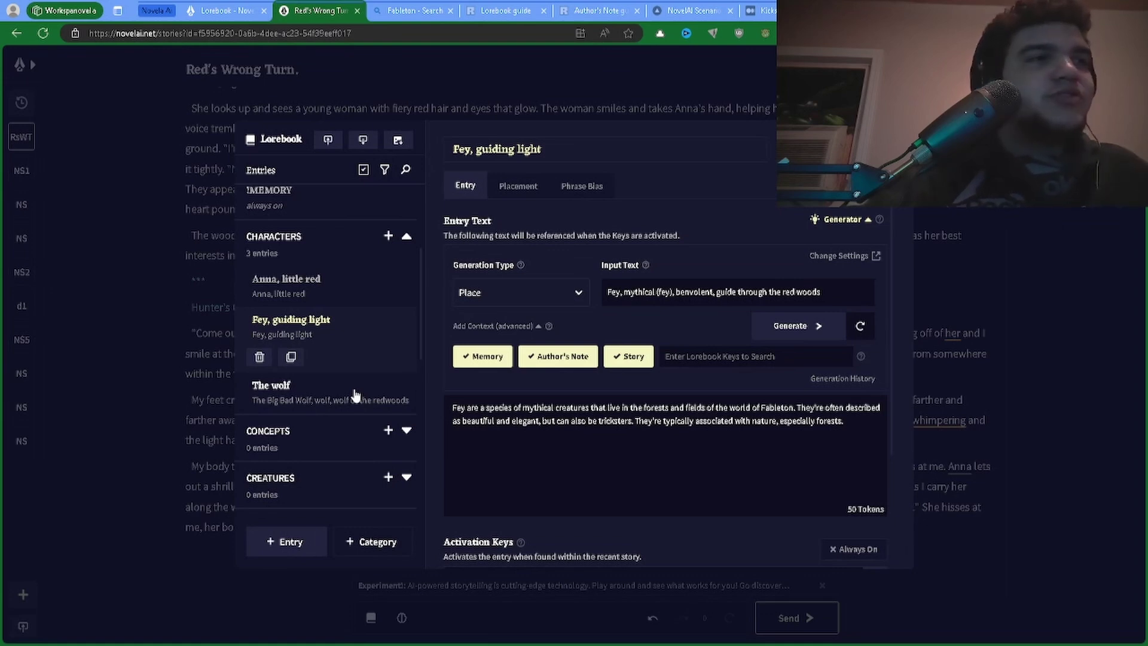
Read through The wolf's description up to Fableton, then expand the Locations category.
click(354, 393)
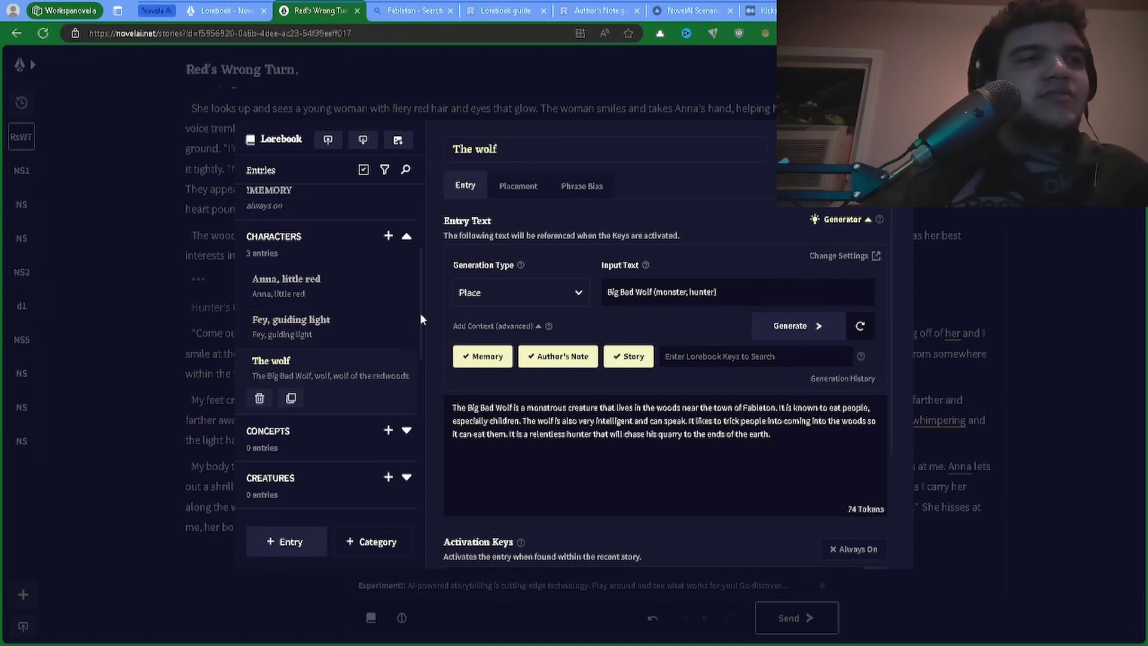
scroll(419, 320, down, 2)
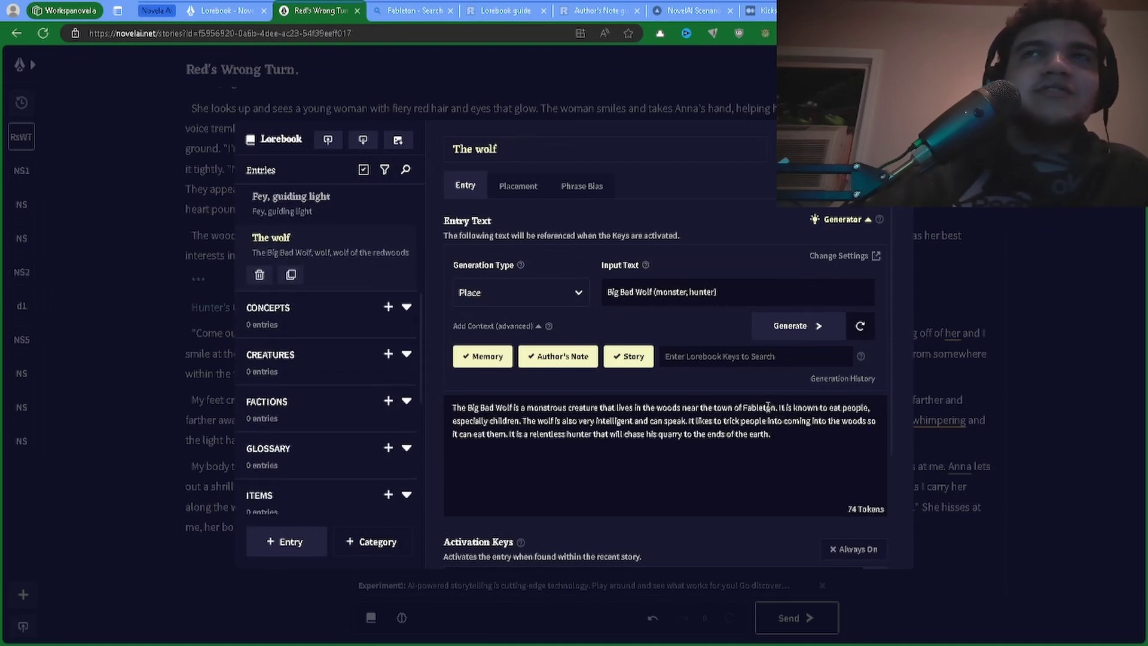
drag(779, 409, 479, 410)
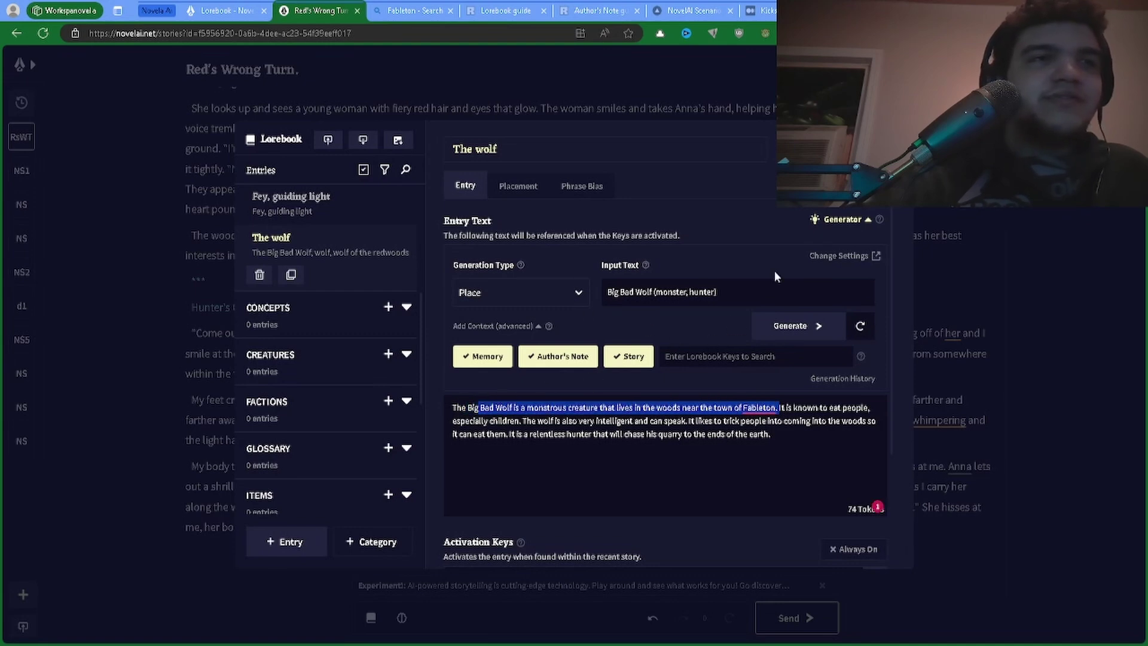
click(797, 465)
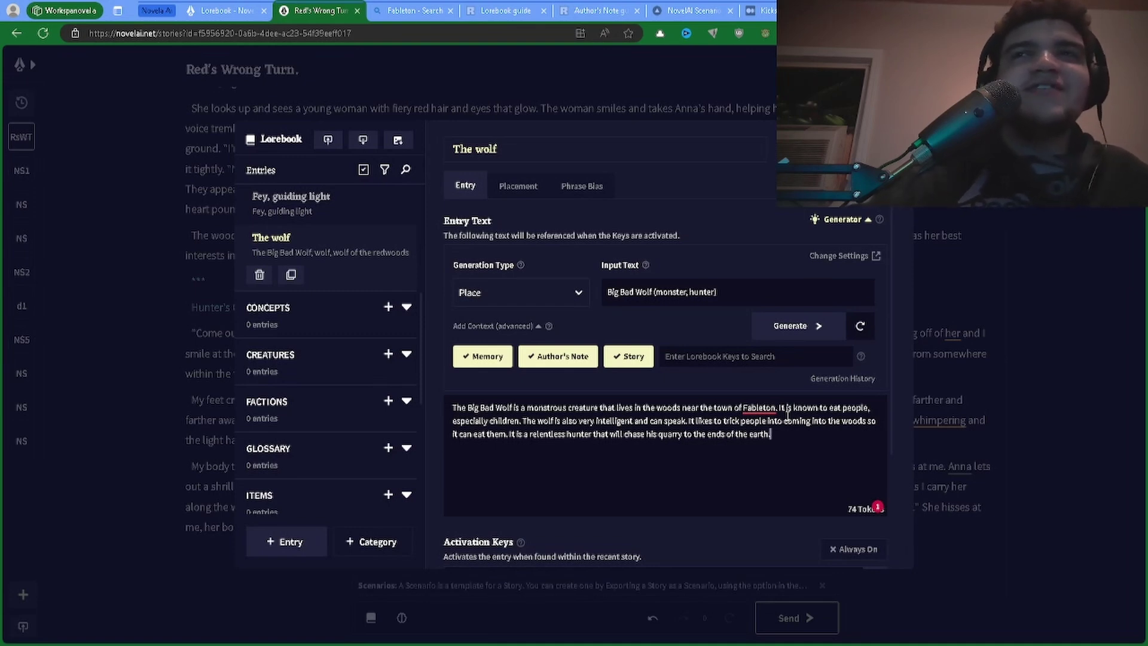
scroll(421, 332, down, 1)
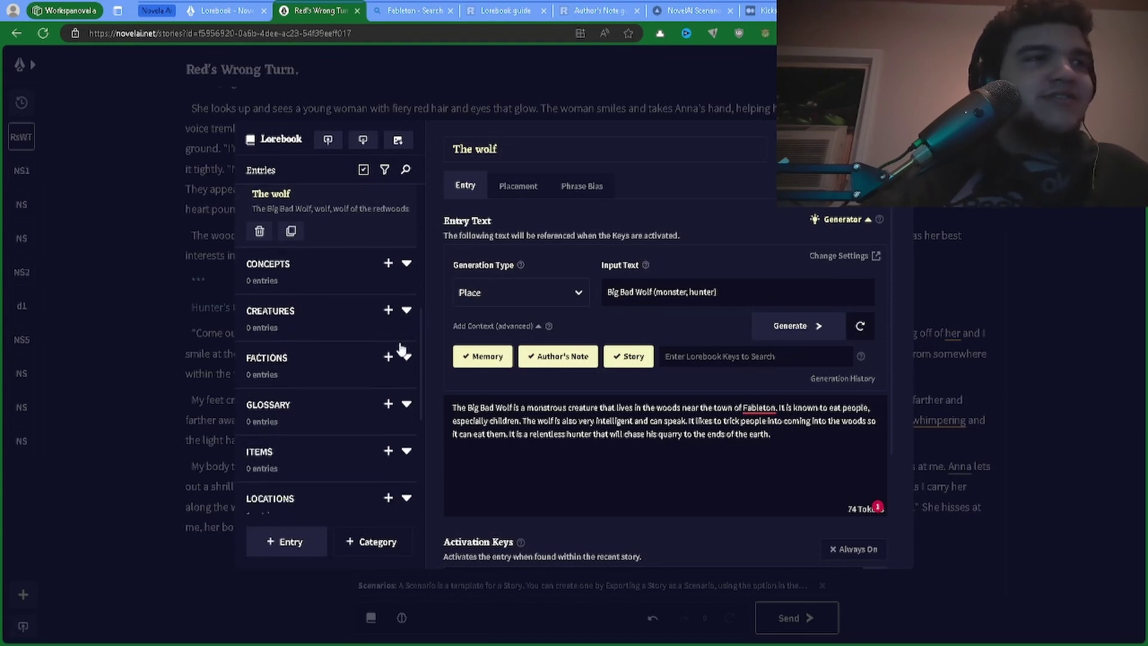
scroll(422, 359, down, 2)
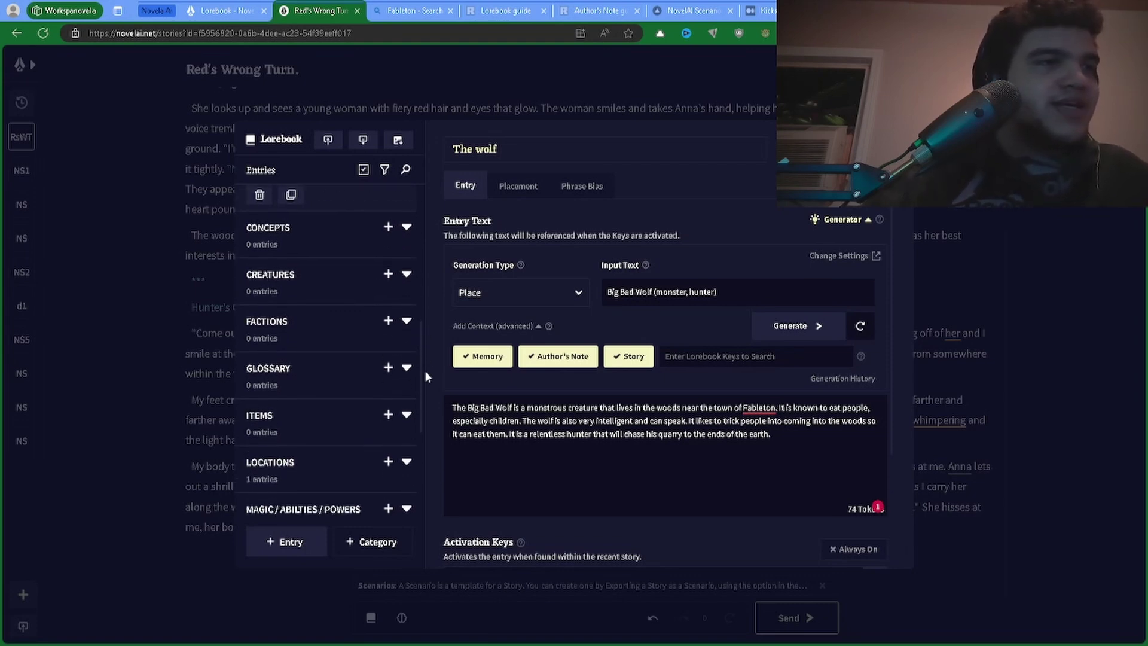
click(407, 422)
Inspect Fableton's placement settings and activation keys, view The wolf entry, then close the Lorebook.
click(337, 479)
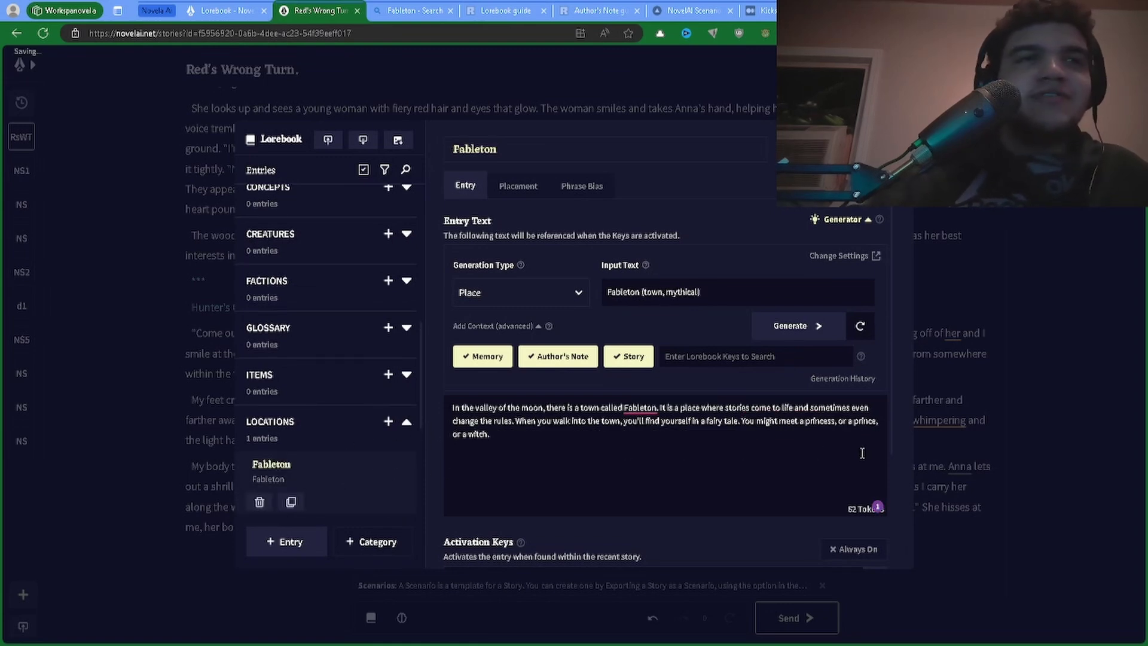
click(518, 186)
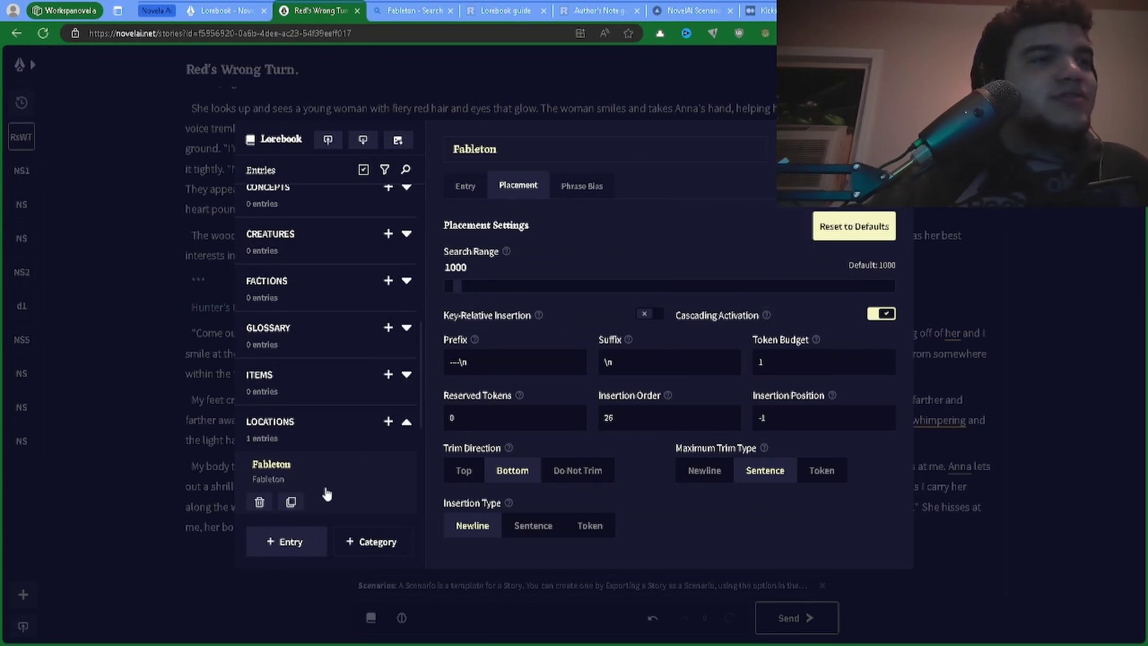
scroll(420, 400, down, 2)
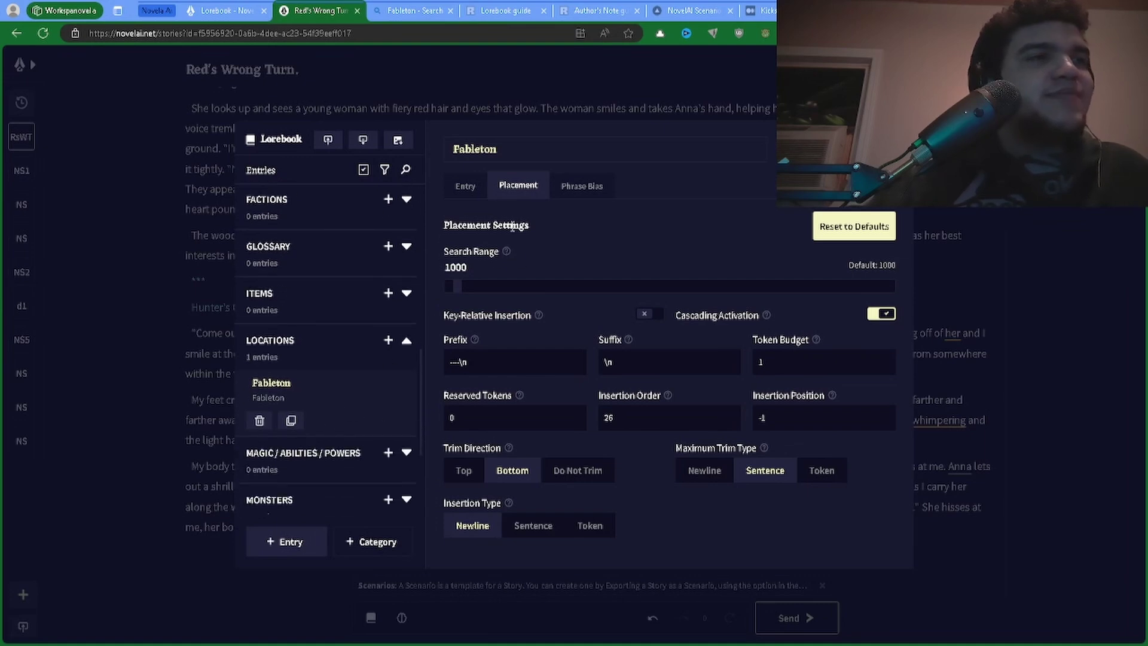
click(466, 185)
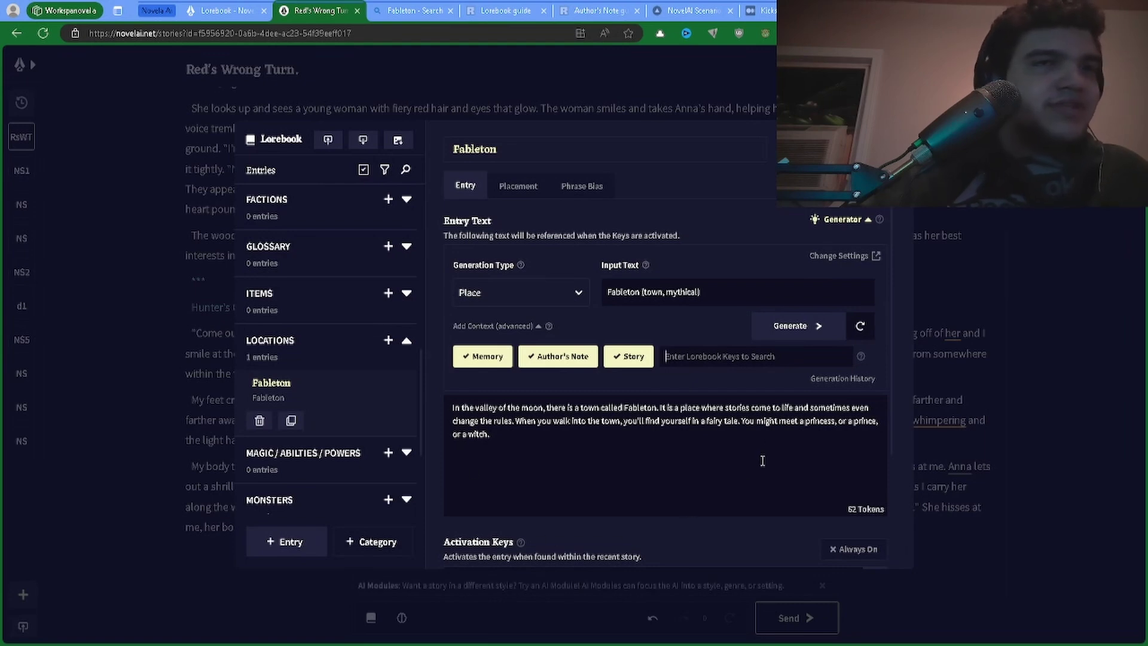
scroll(758, 461, down, 3)
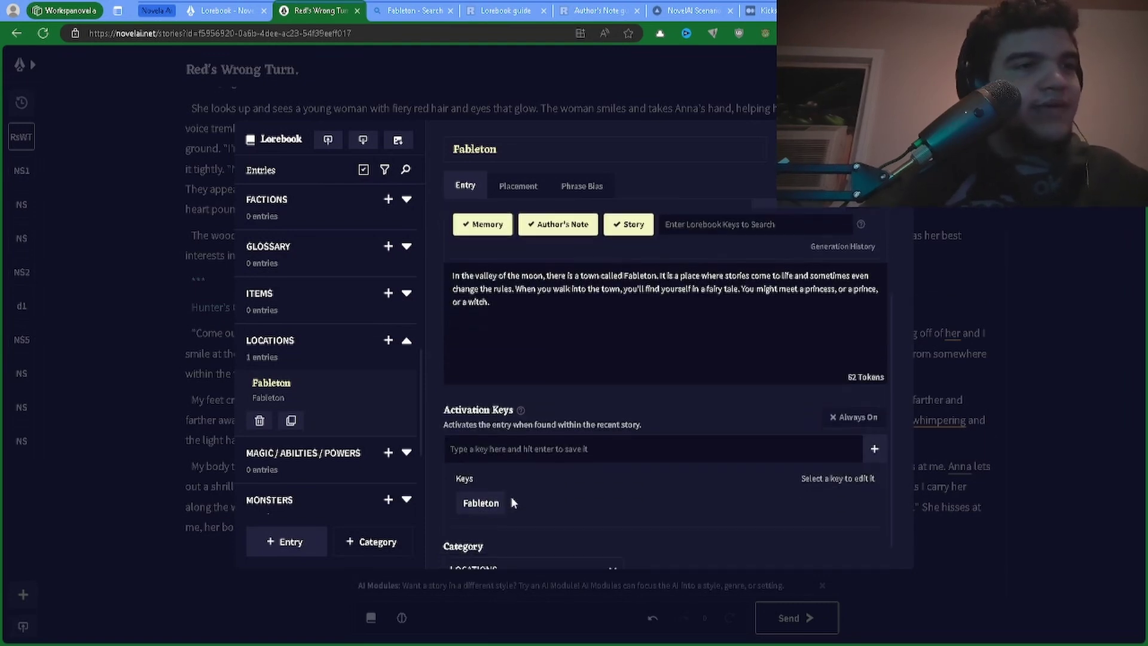
scroll(312, 302, up, 5)
click(331, 256)
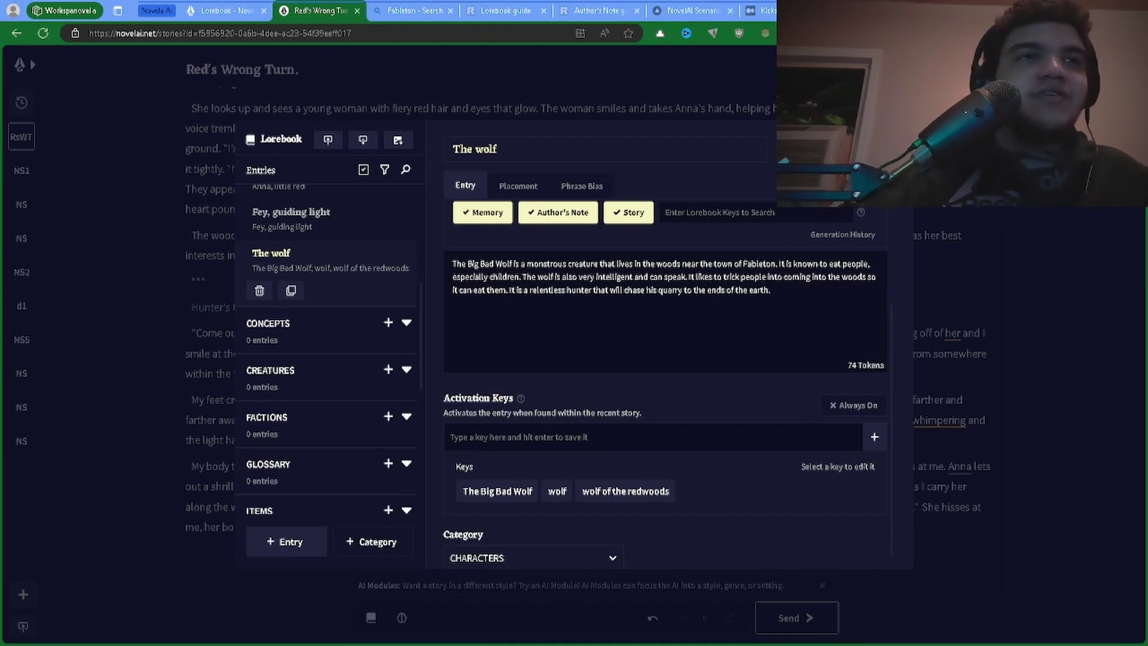
key(Escape)
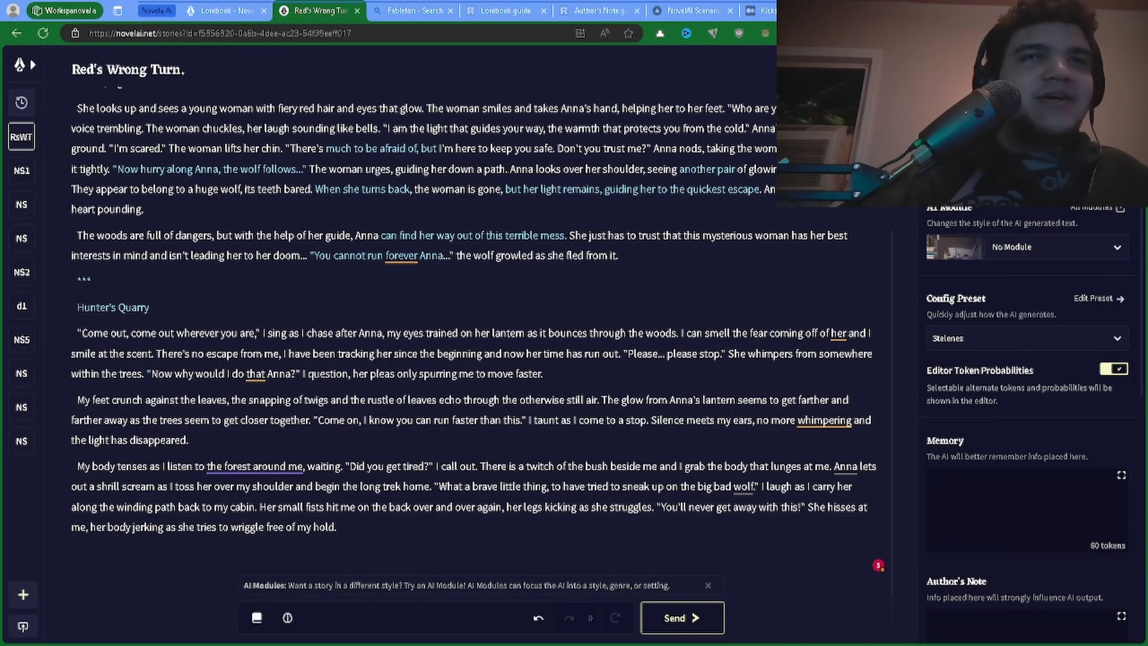
scroll(1027, 418, down, 8)
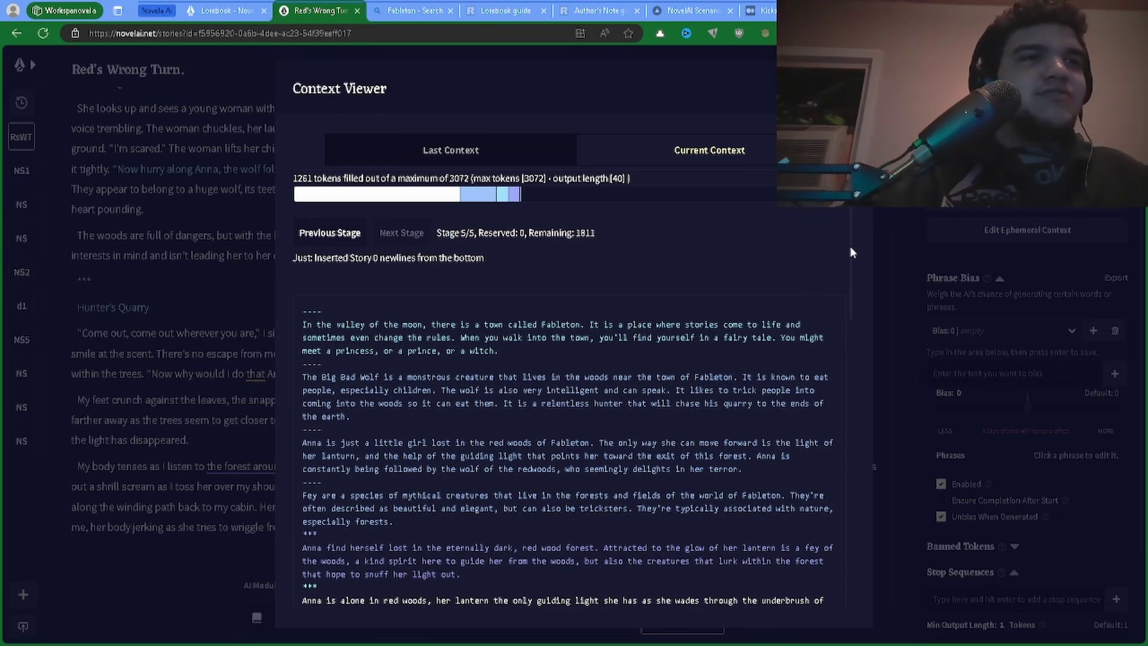
scroll(851, 263, down, 3)
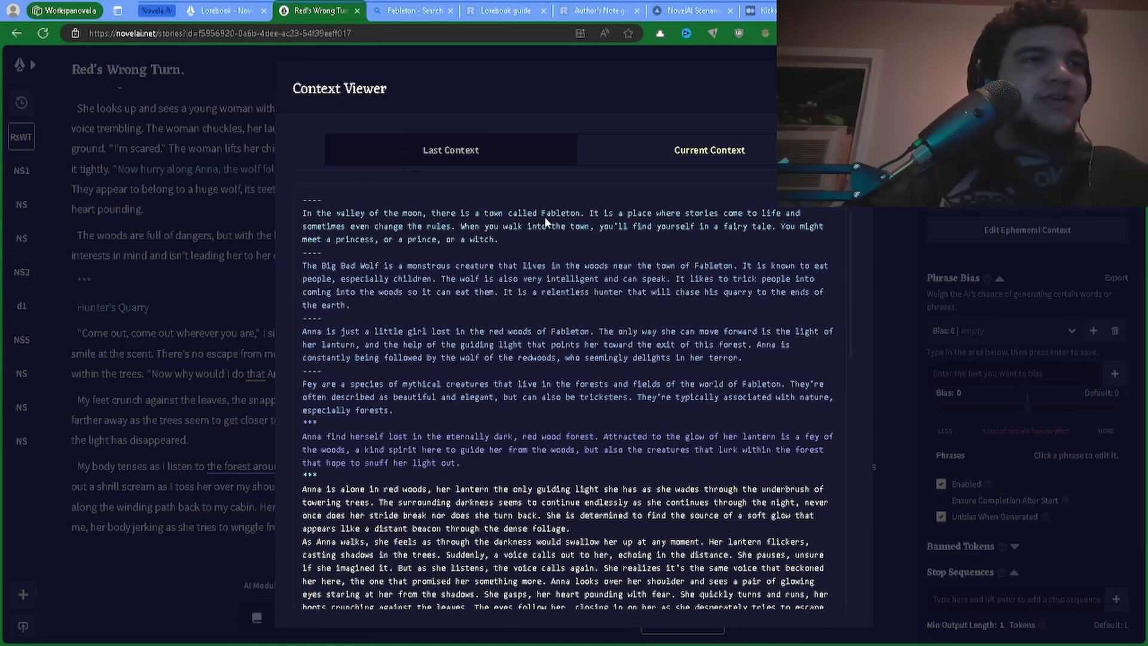
click(513, 221)
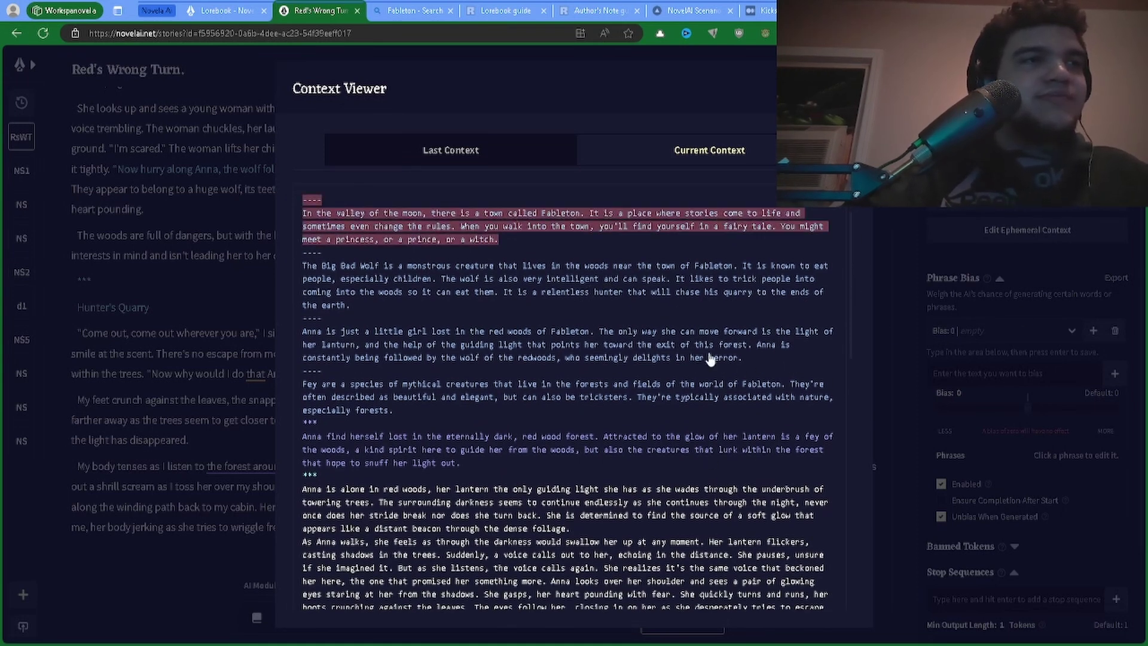
click(649, 293)
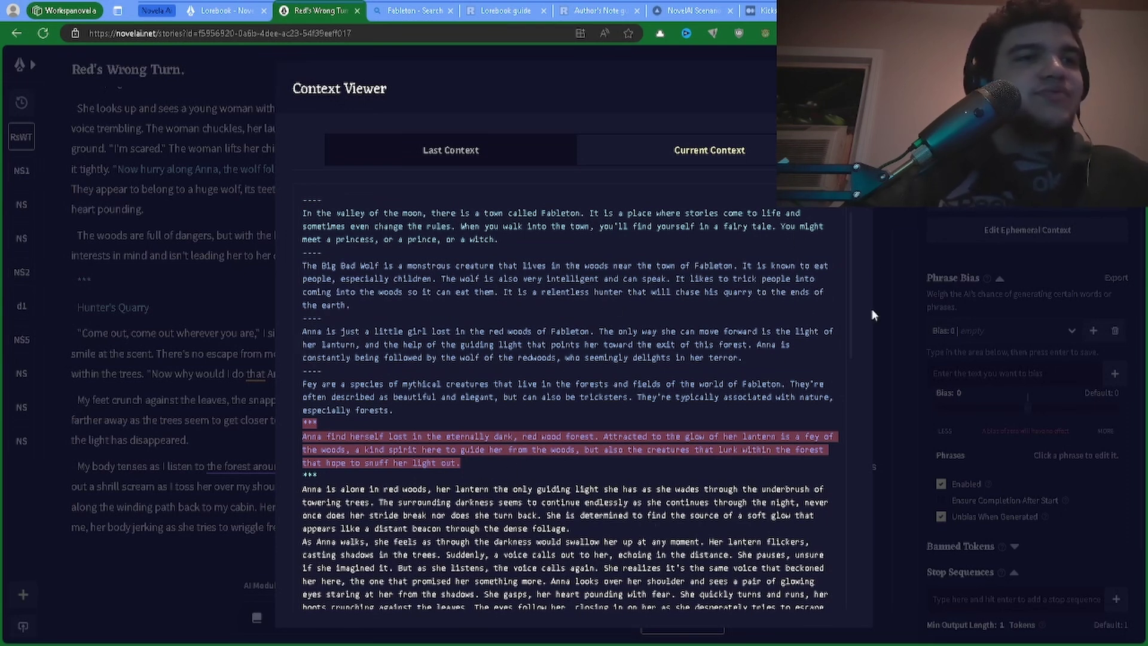
drag(846, 281, 334, 421)
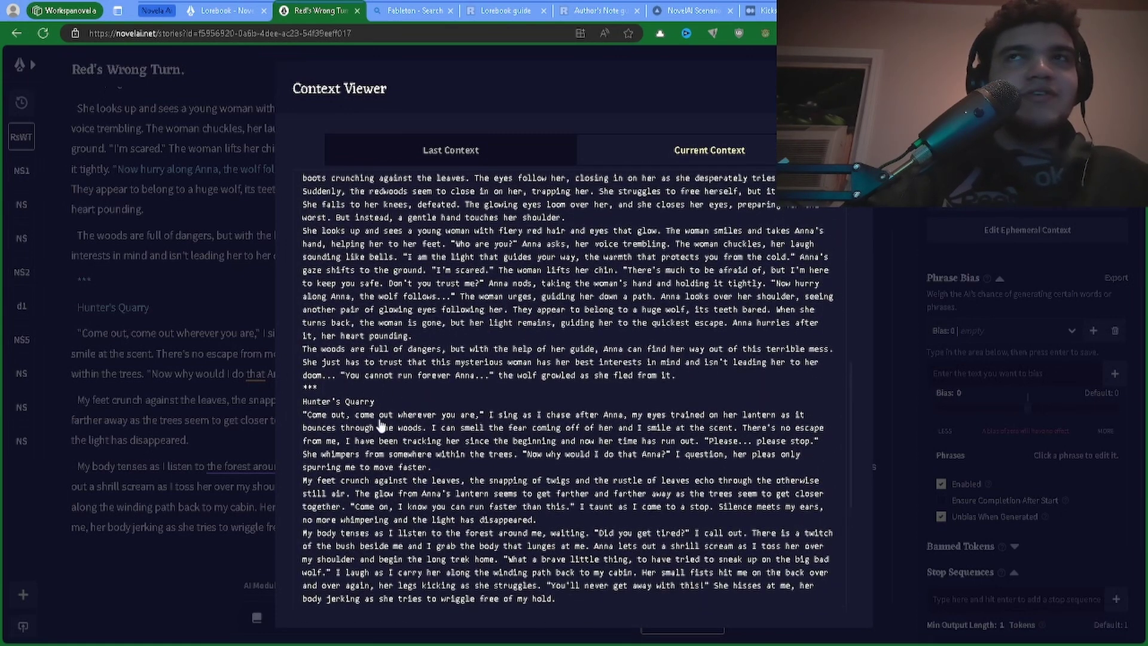
key(ctrl+a)
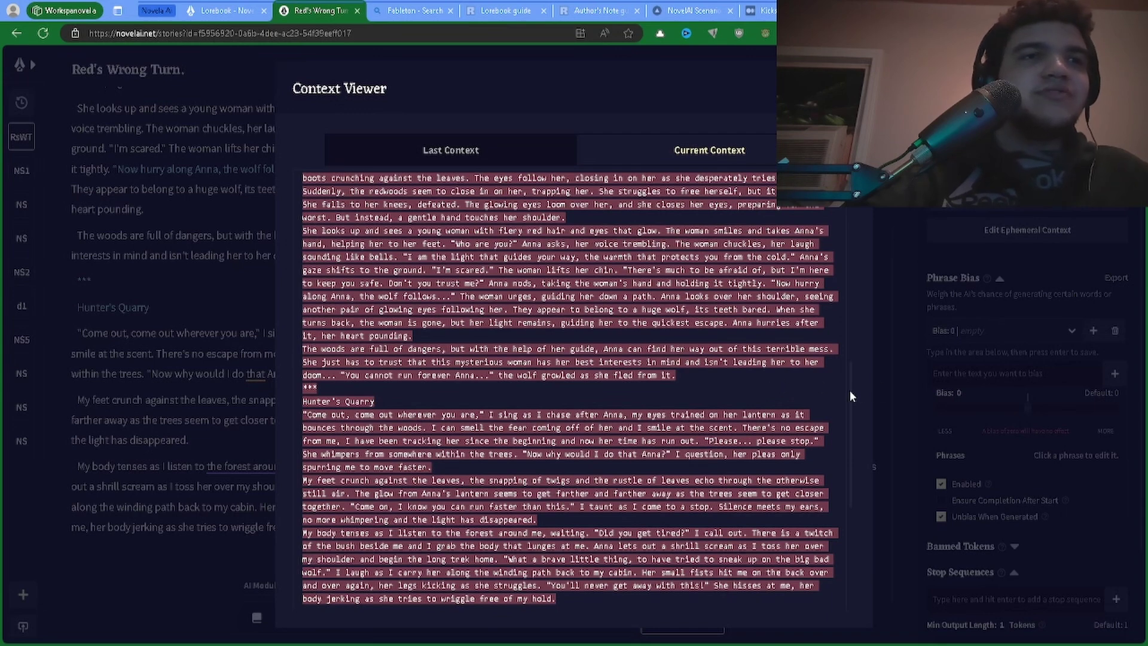
drag(852, 396, 848, 424)
click(646, 465)
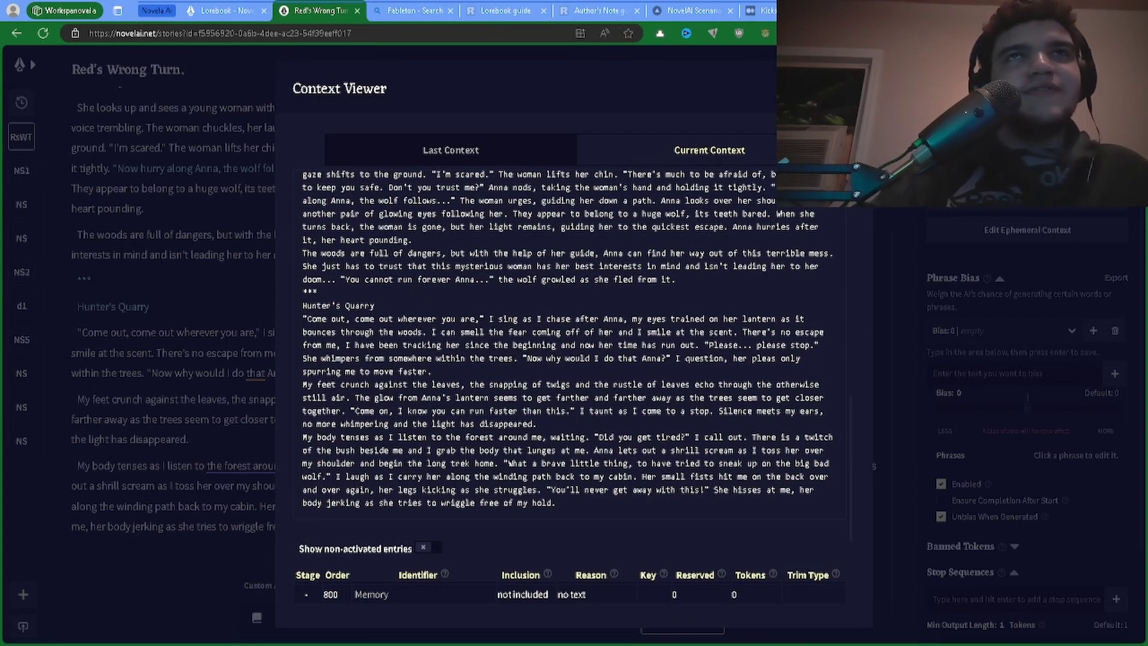
Close, reopen and review the Context Viewer, then dismiss it.
click(875, 196)
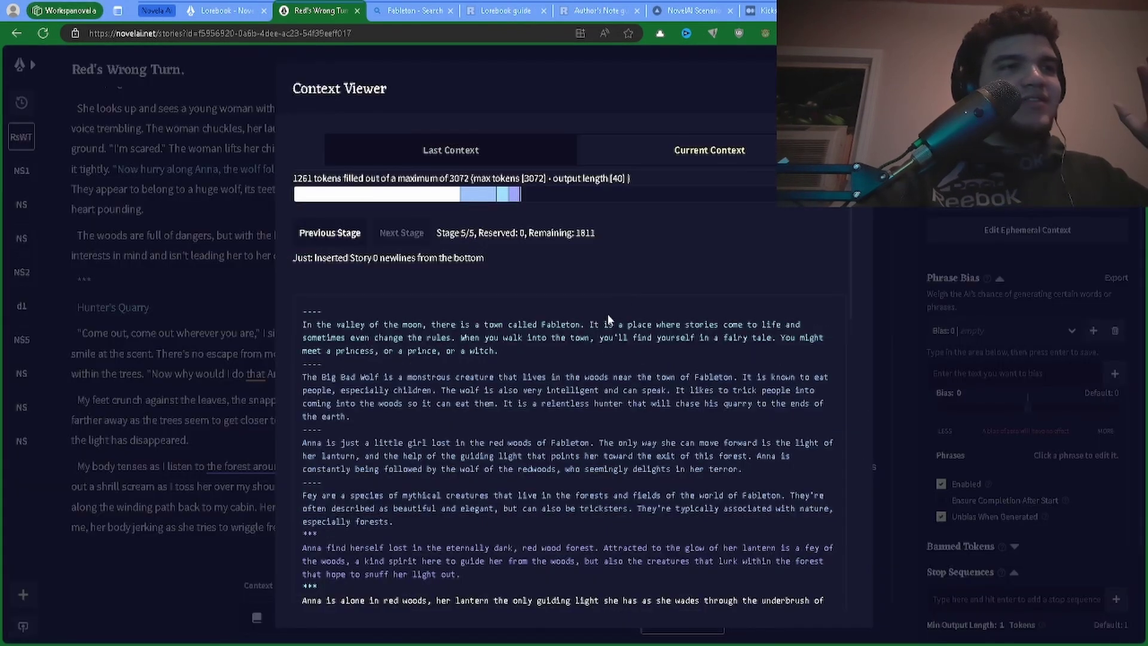
click(1079, 197)
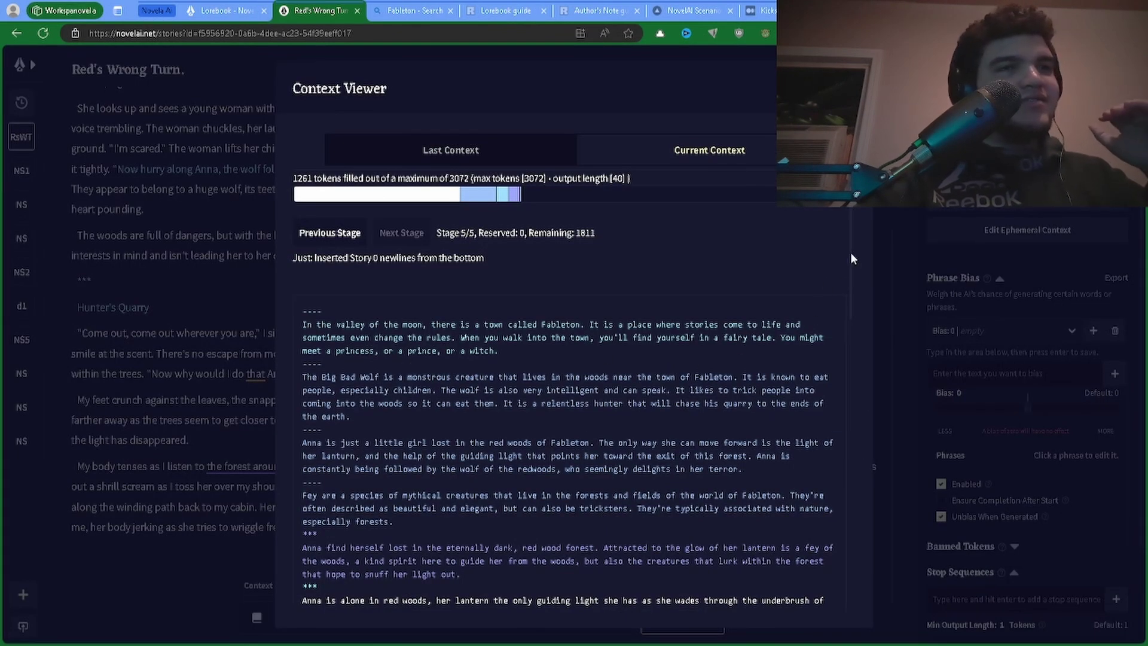
scroll(852, 258, down, 1)
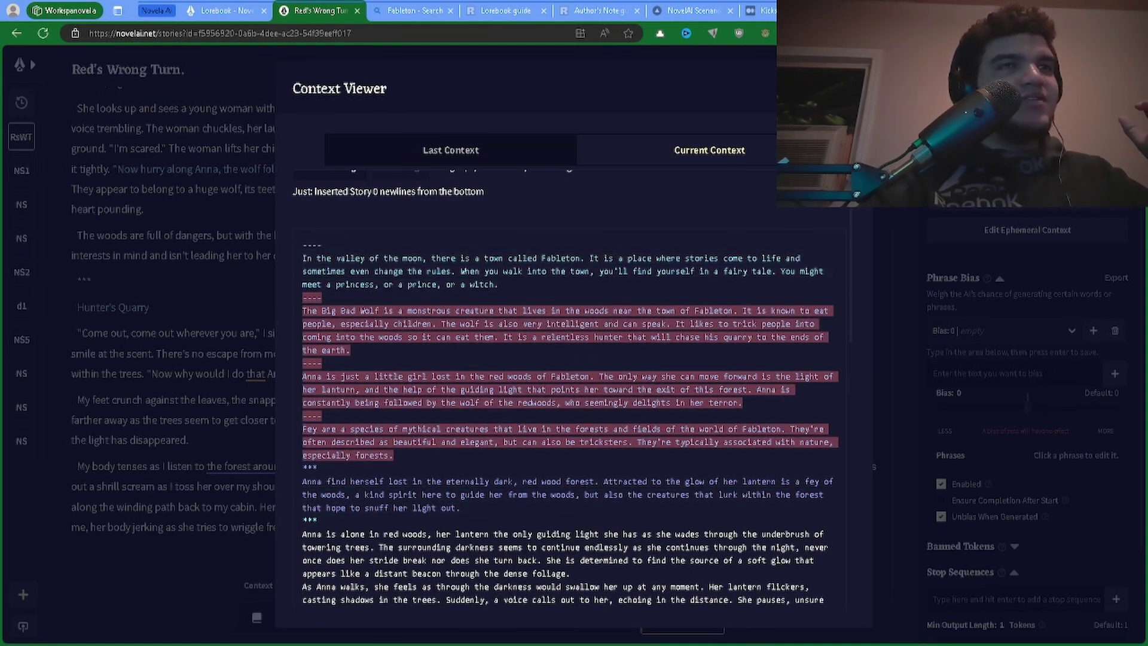
key(Escape)
Open the Lorebook, scroll its entries, and select the always-on !MEMORY entry.
click(257, 617)
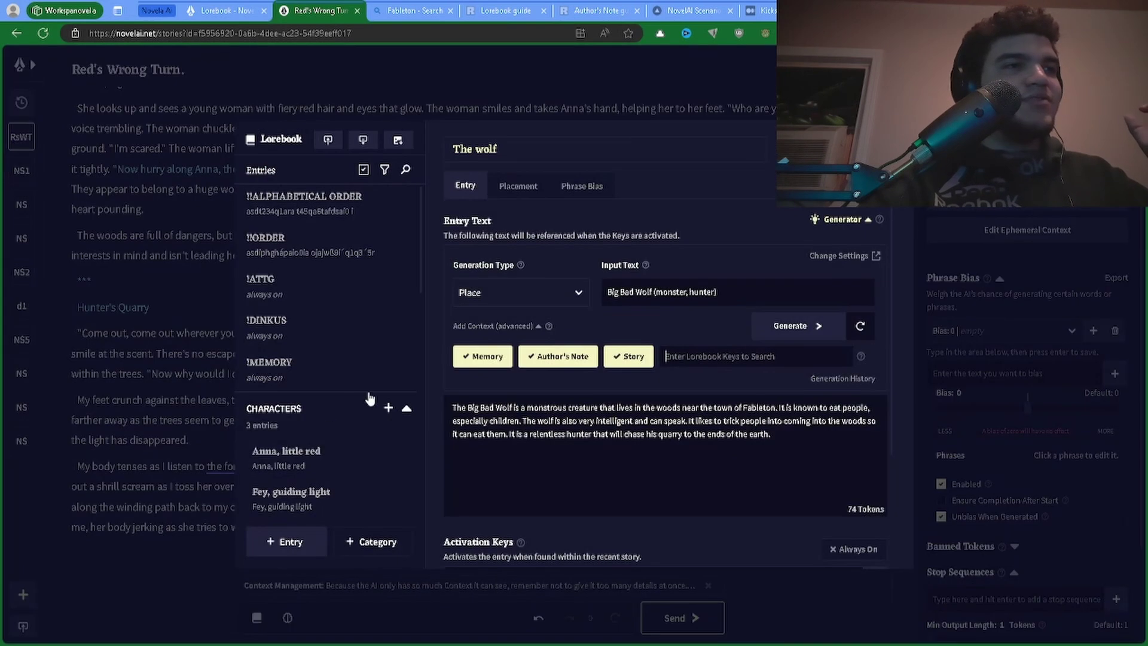
scroll(347, 395, down, 3)
scroll(347, 395, down, 2)
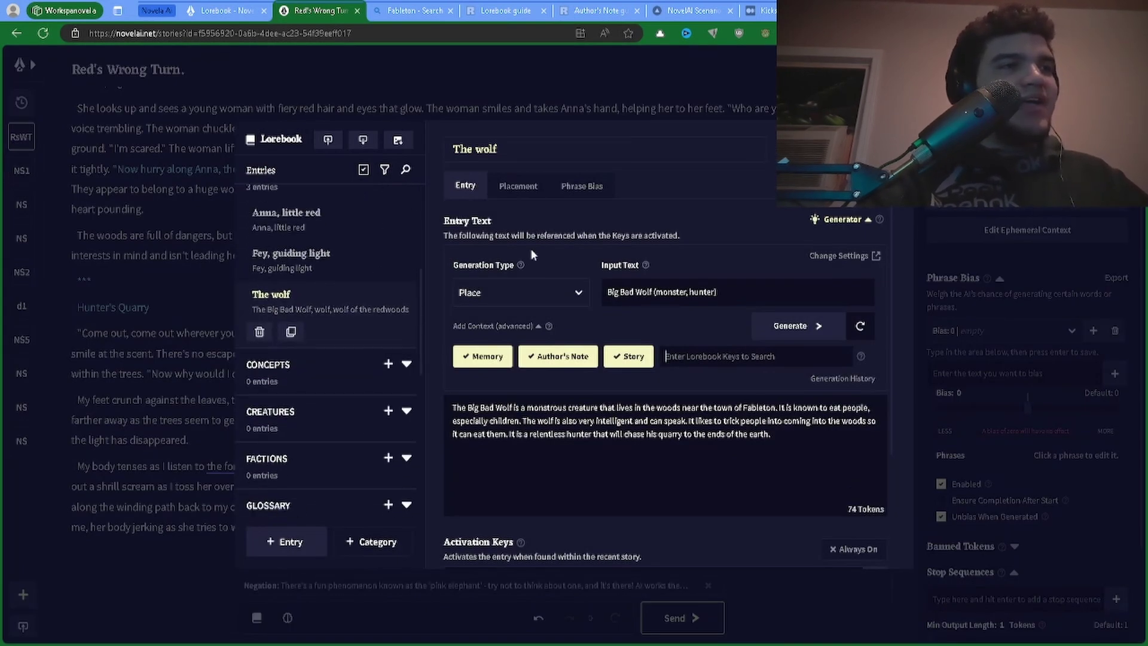
scroll(530, 248, down, 3)
scroll(778, 241, up, 3)
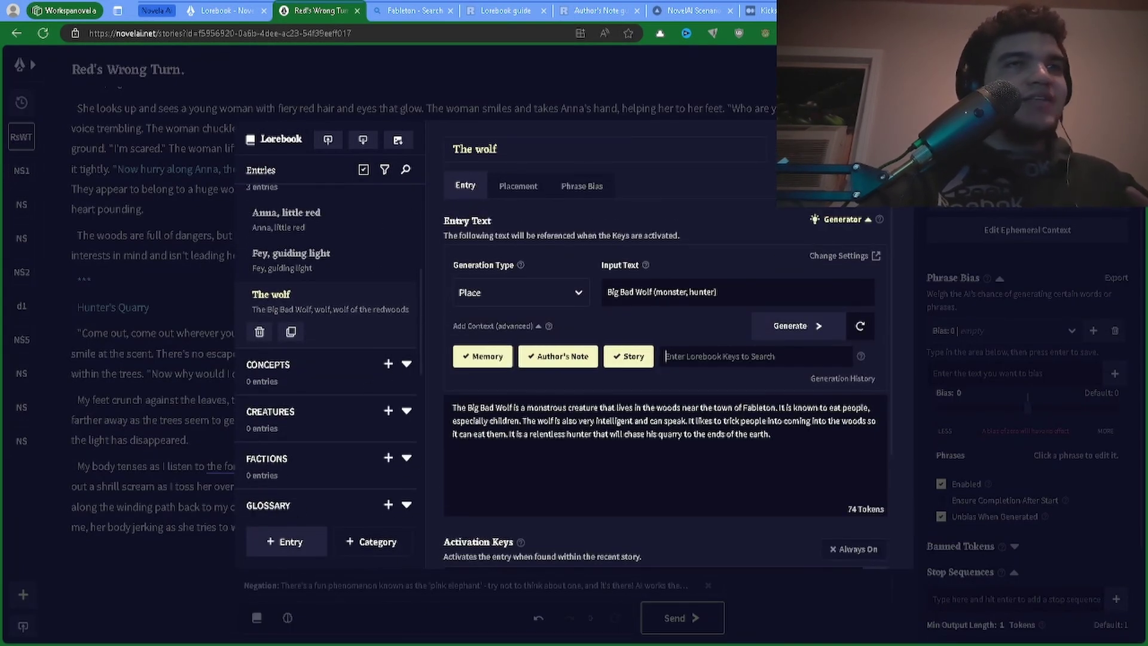
click(256, 621)
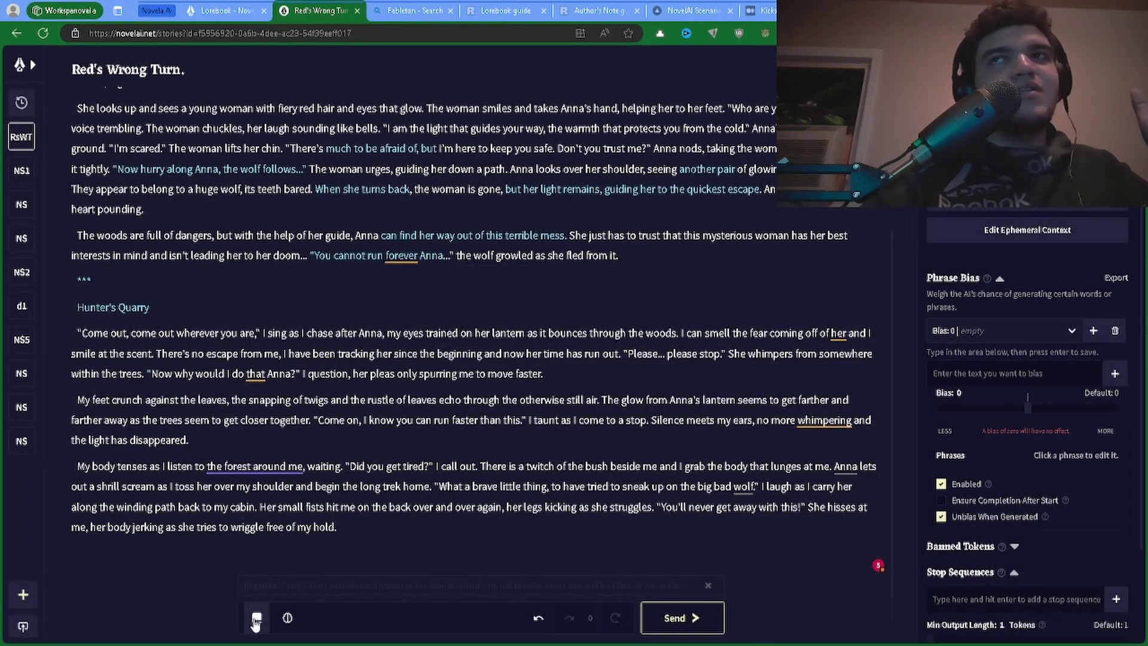
click(256, 617)
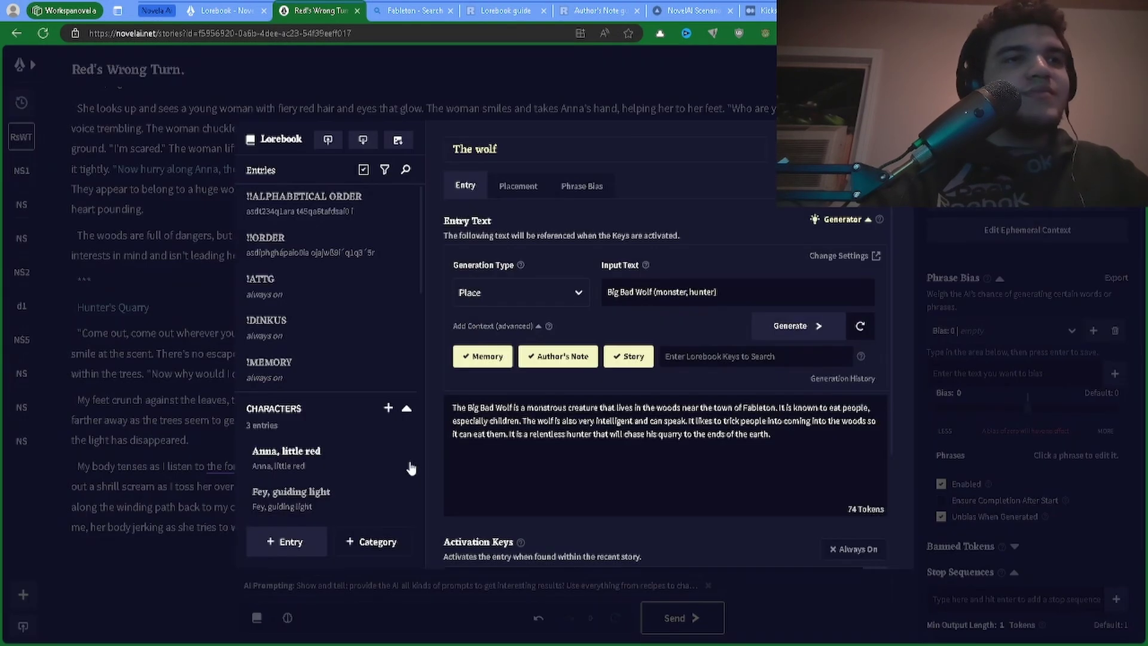
scroll(423, 281, down, 3)
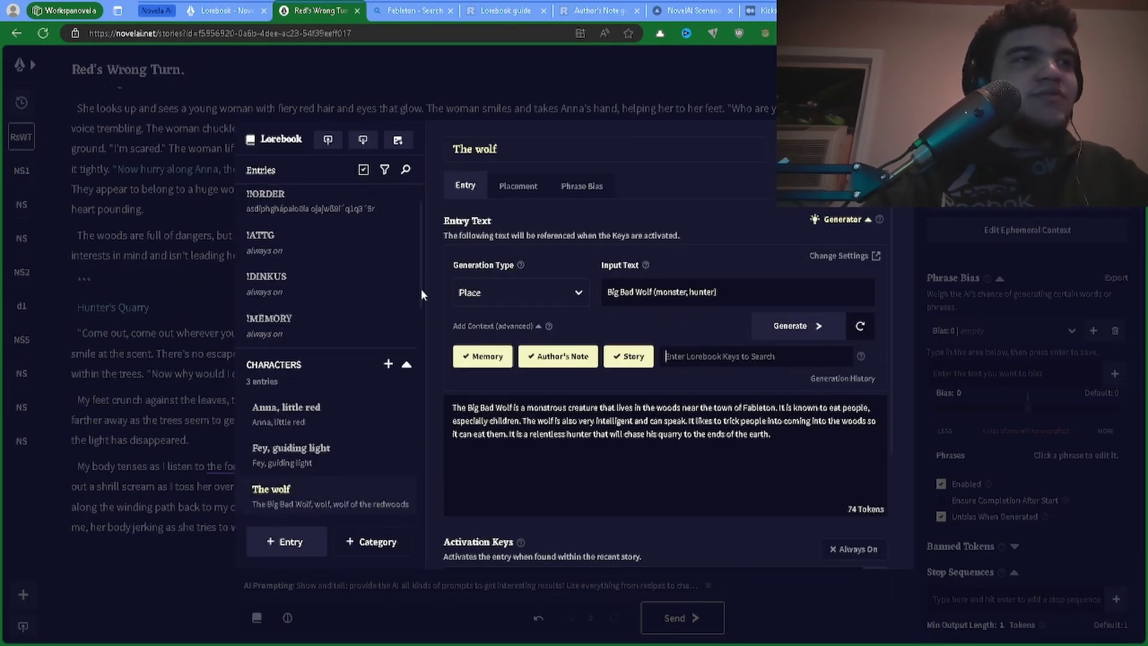
scroll(428, 292, up, 2)
click(348, 320)
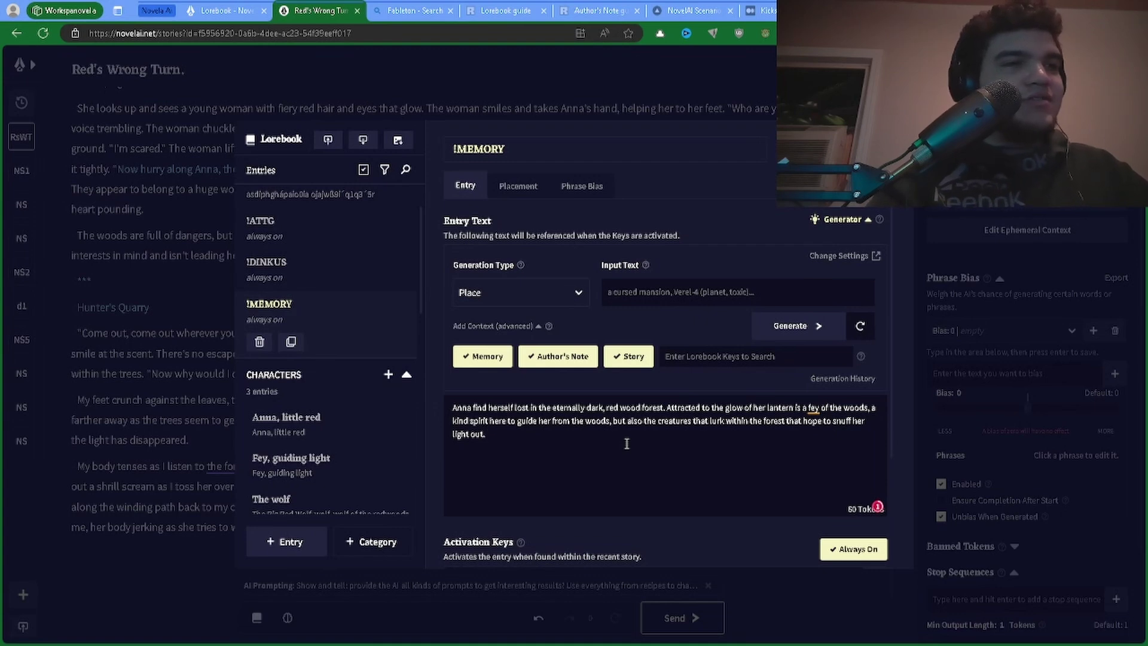
Type 'she wsss caught by the wolf' into !MEMORY, delete it again, and close the Lorebook.
text(s)
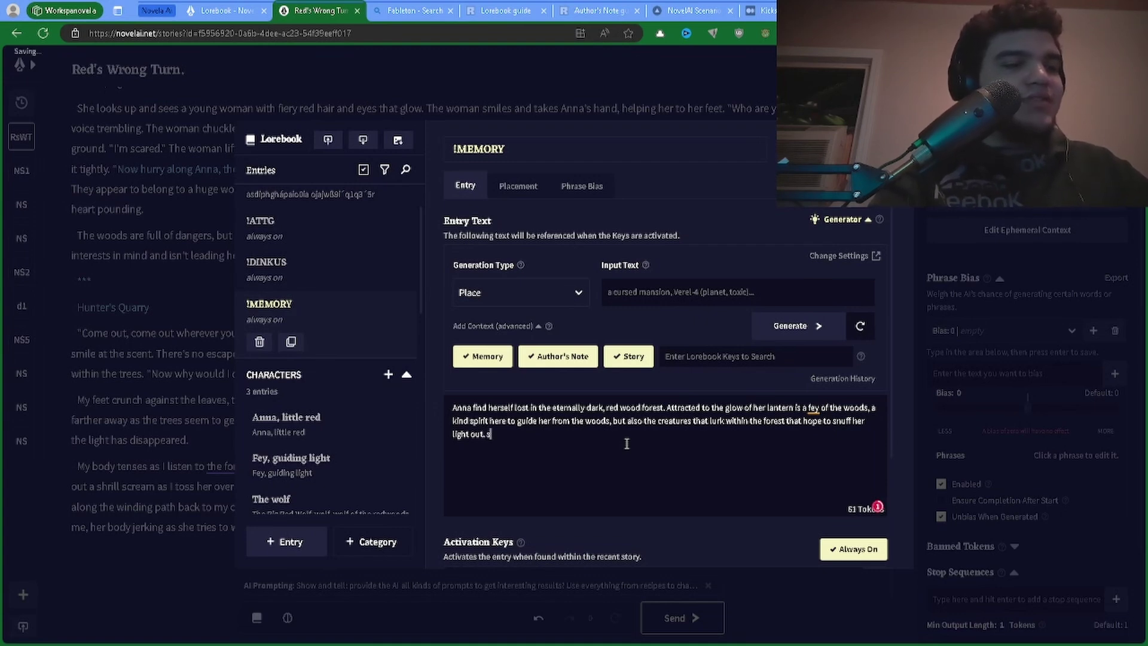
text(he wsss c)
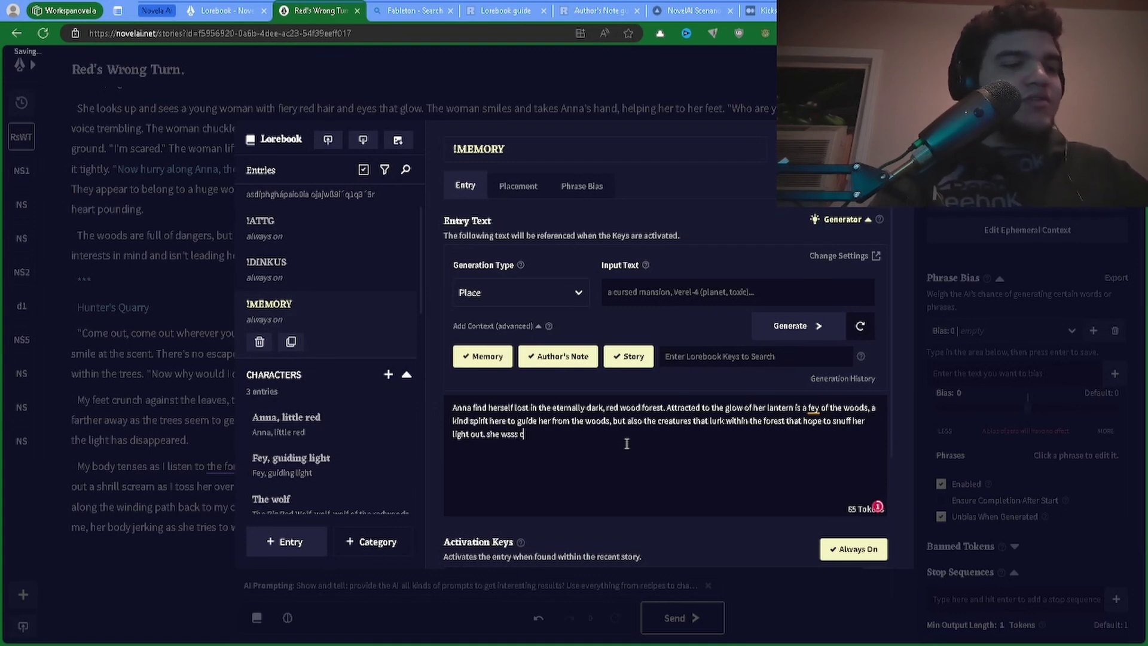
text(aught by th)
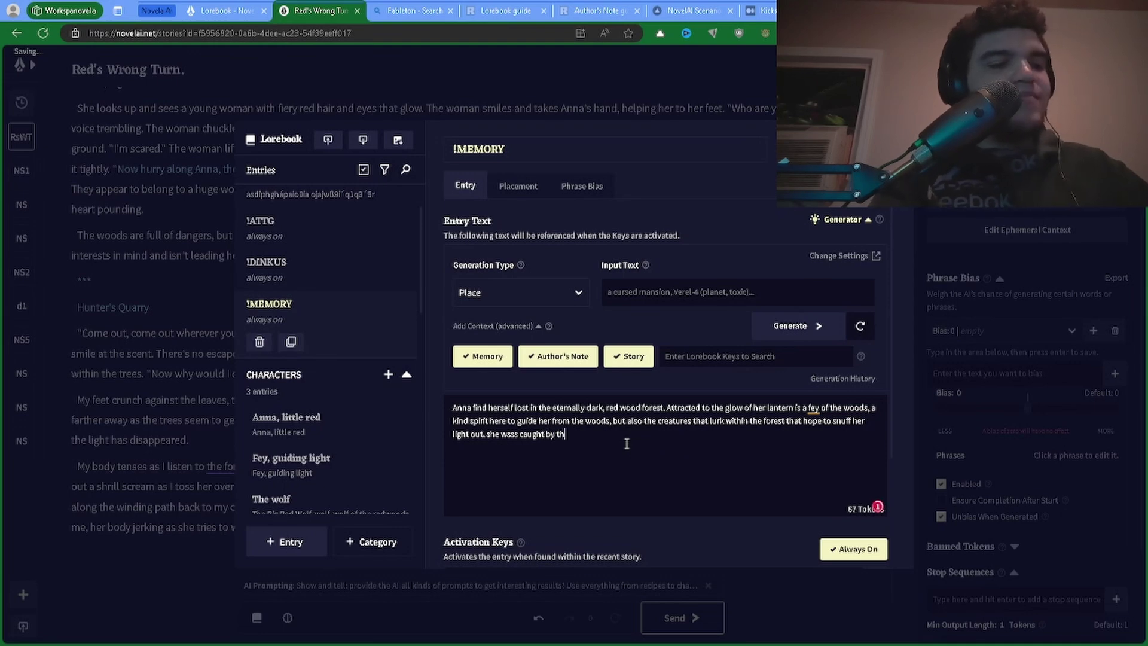
text(e wolf)
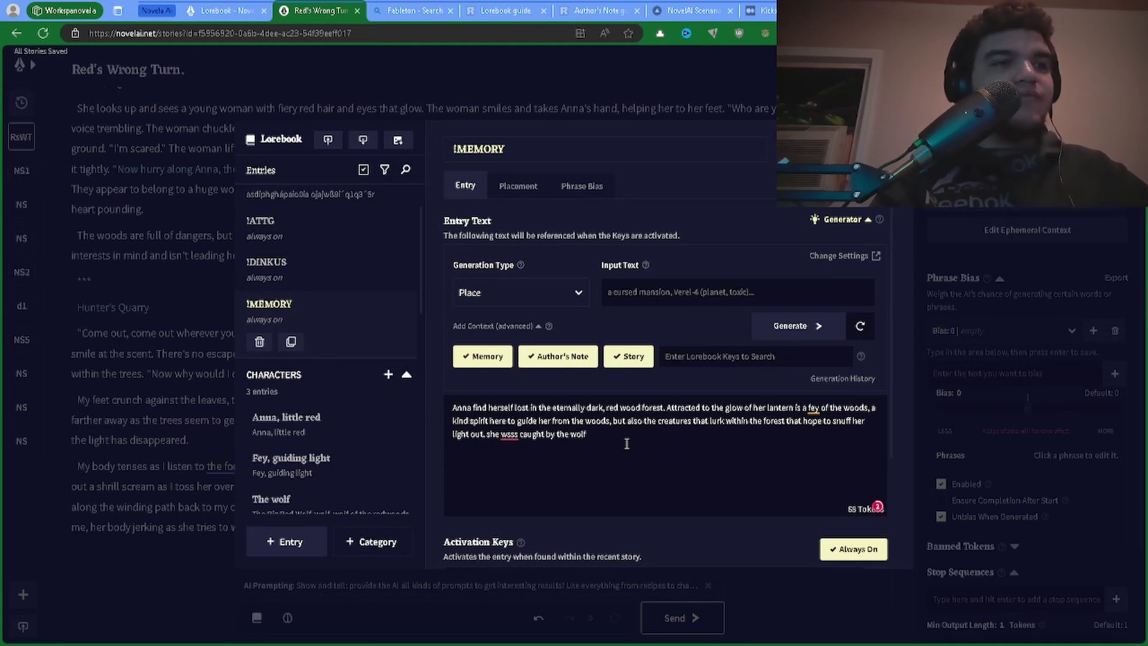
drag(615, 443, 488, 436)
key(BackSpace)
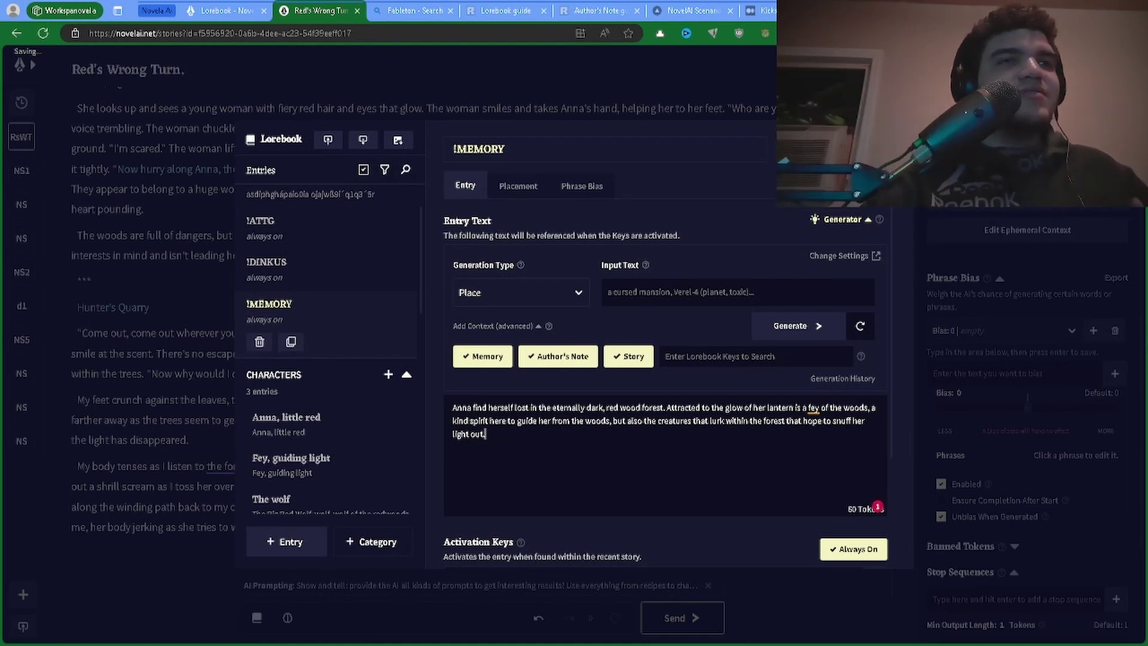
key(Escape)
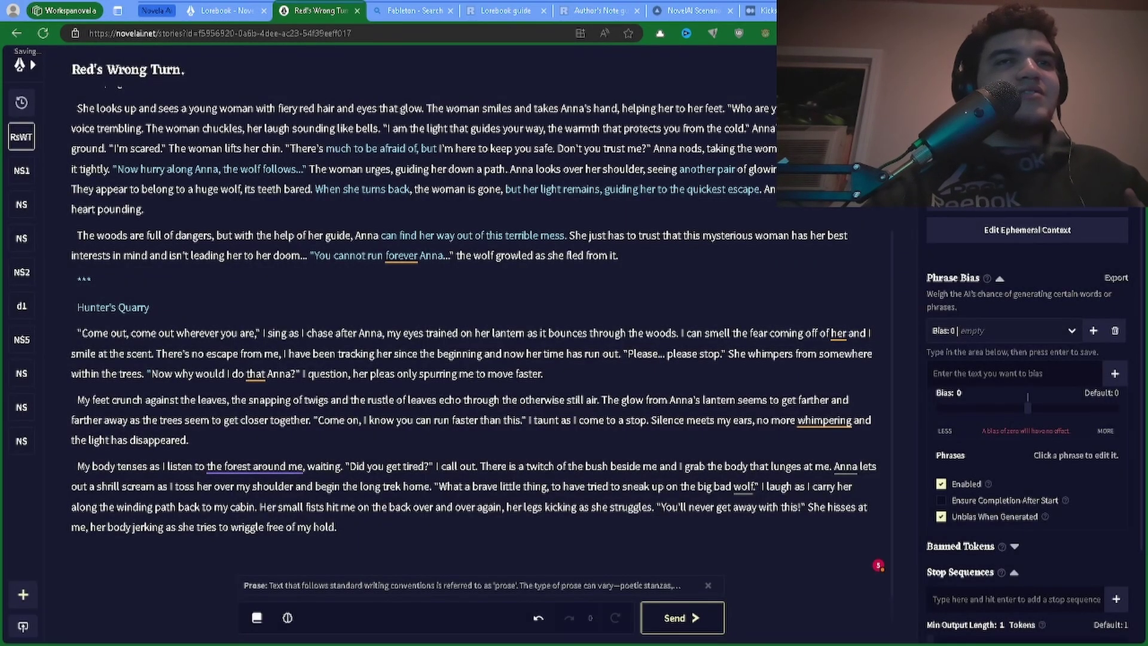
click(1079, 194)
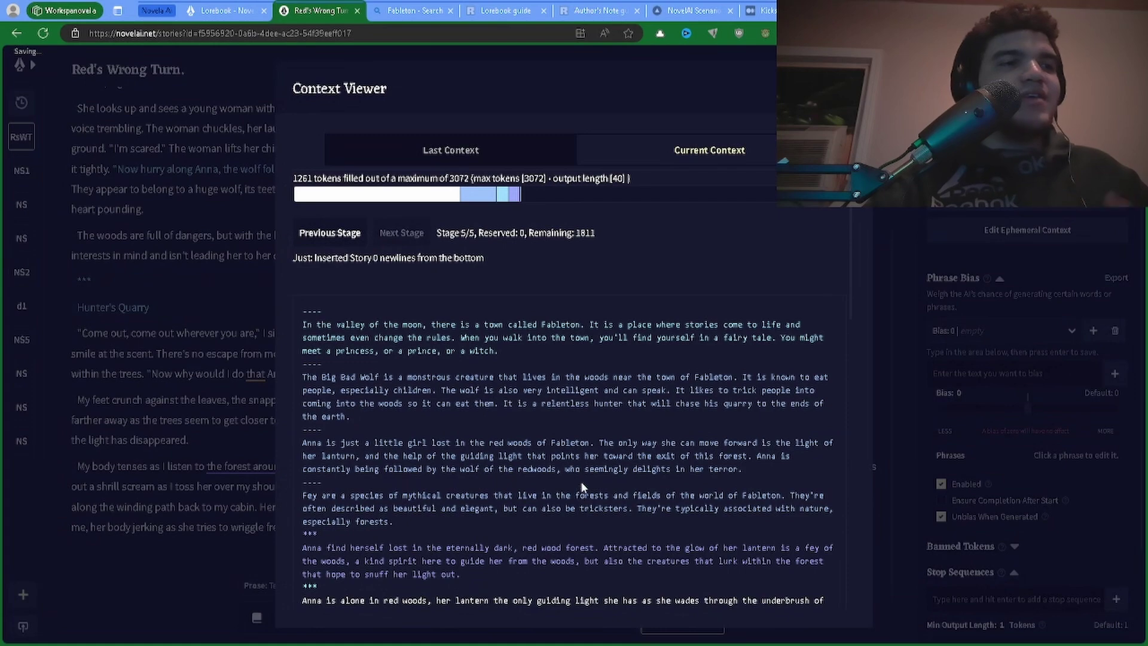
scroll(581, 488, down, 2)
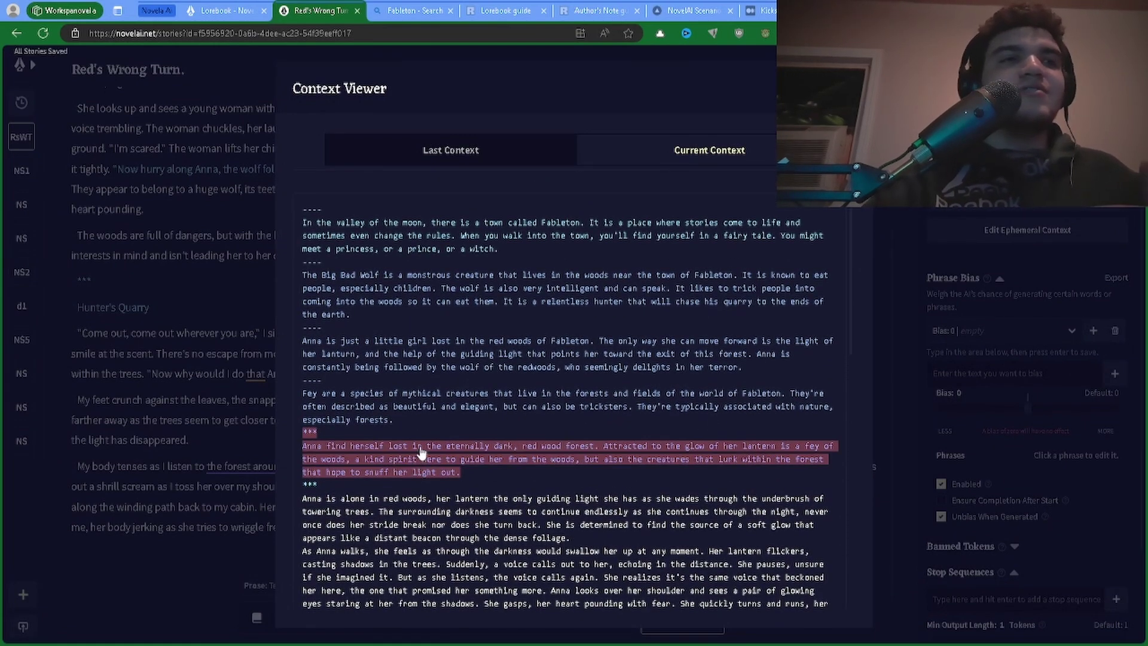
key(Escape)
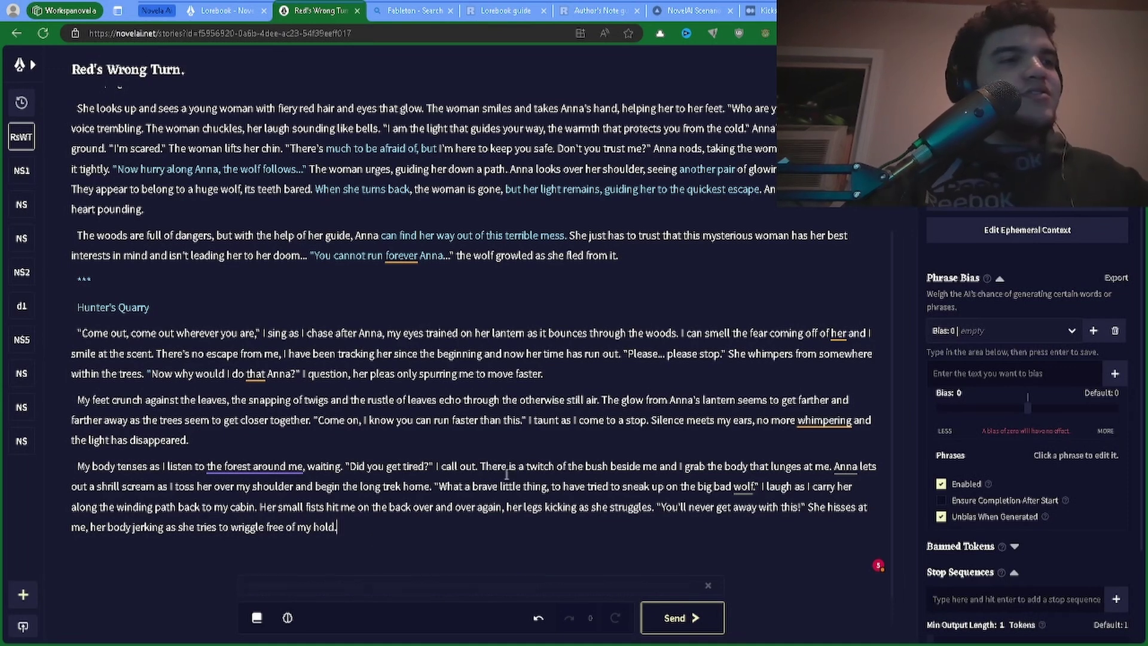
Remove the empty line after the story's last paragraph and expand the AI Module dropdown.
click(456, 541)
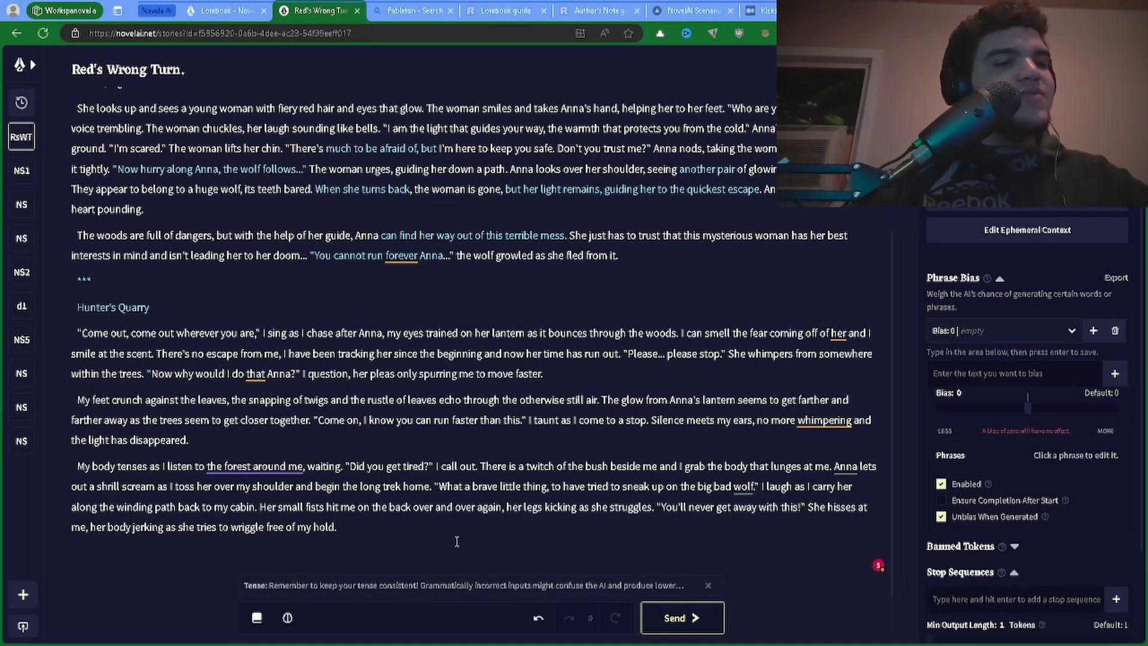
key(ctrl+z)
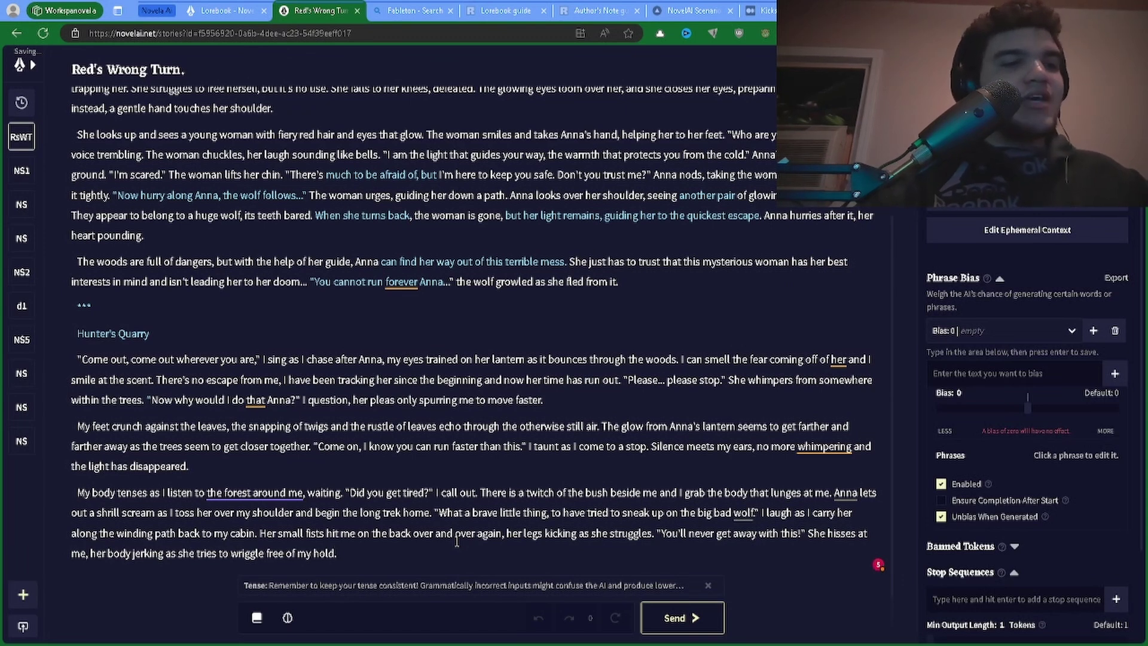
click(981, 203)
click(1012, 248)
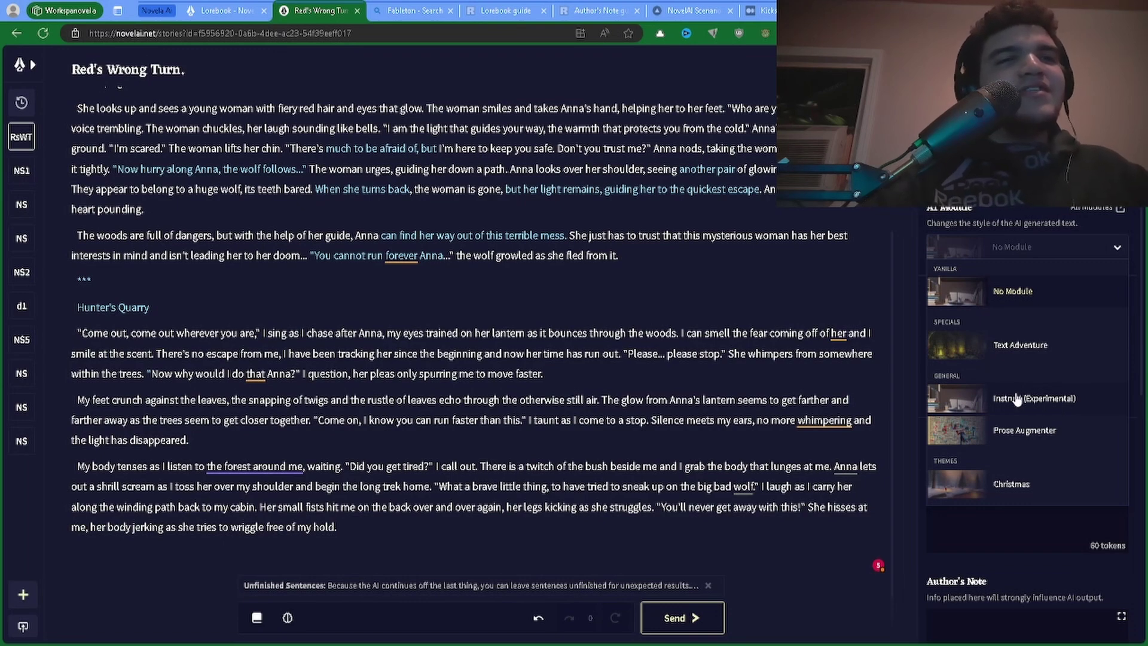
Select Instruct (Experimental) as the AI module for the fey-annoys-the-wolf continuation.
click(1043, 404)
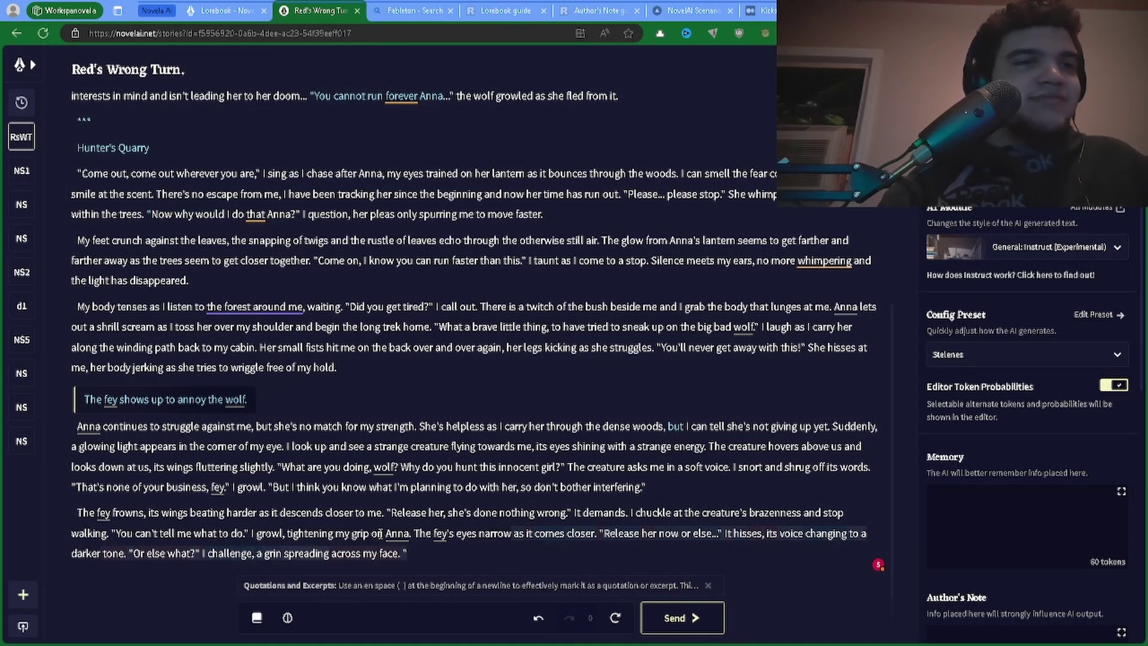
Undo the last generation and send the instruction 'The fey blinds the wolf with light.'.
click(655, 624)
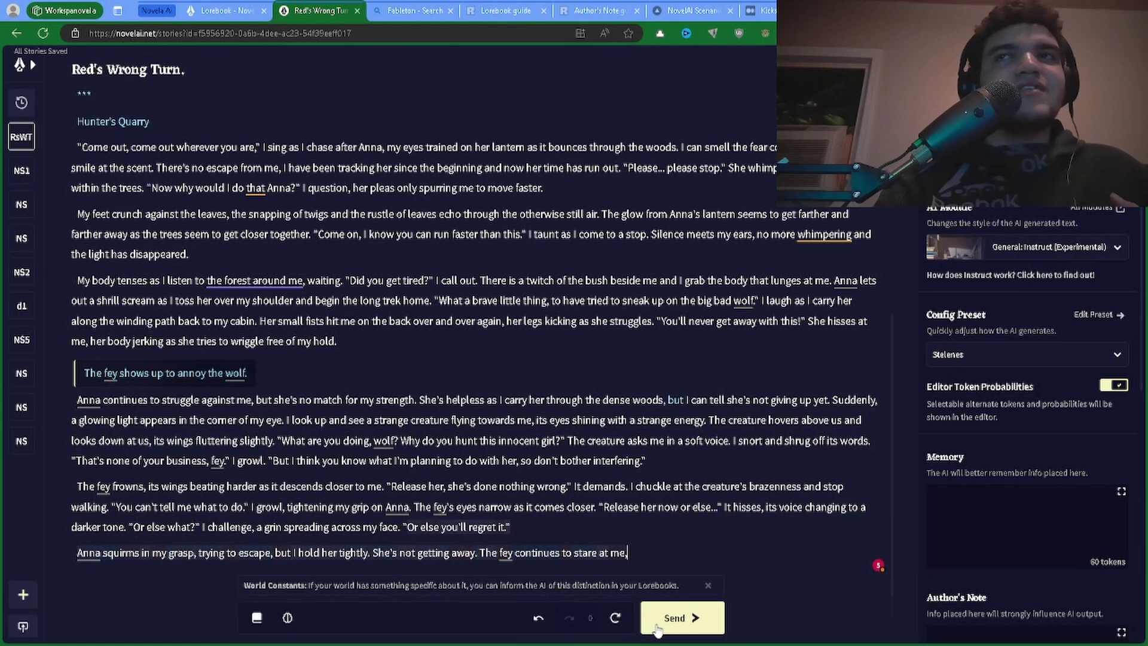
click(658, 630)
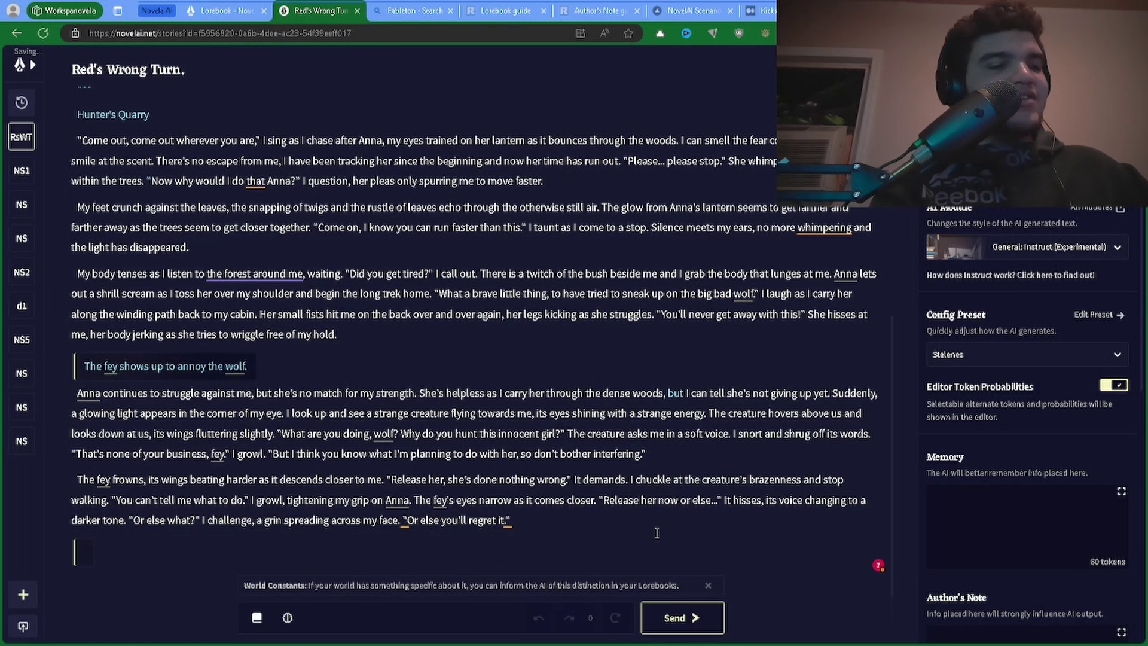
text(The fey blinds the wolf with light.)
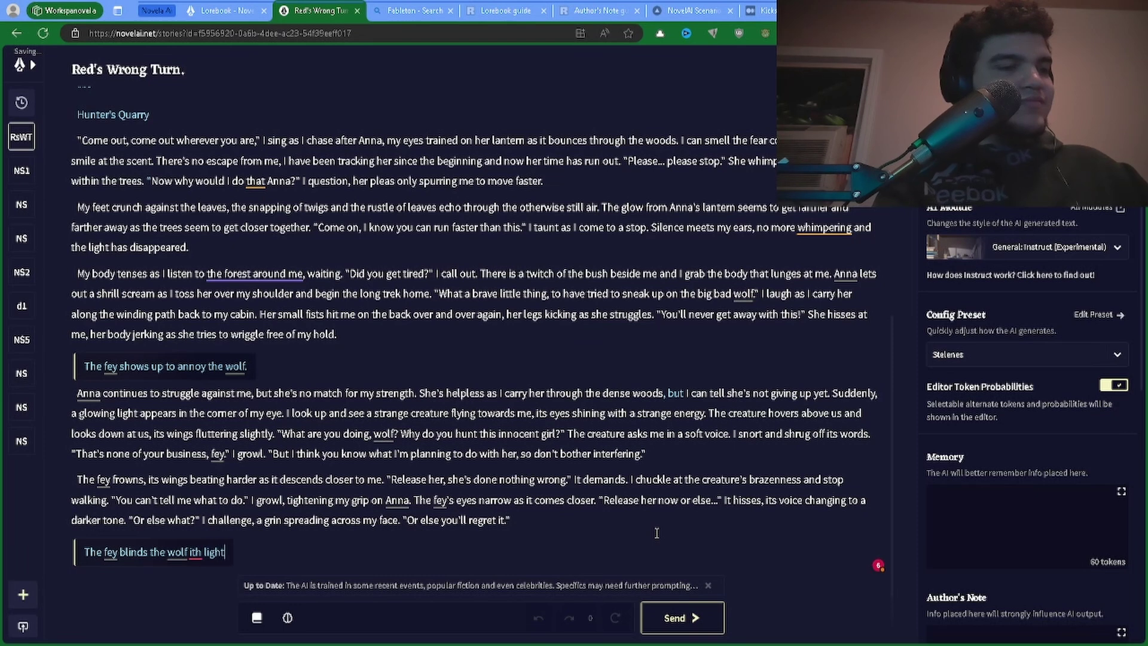
key(ctrl+Return)
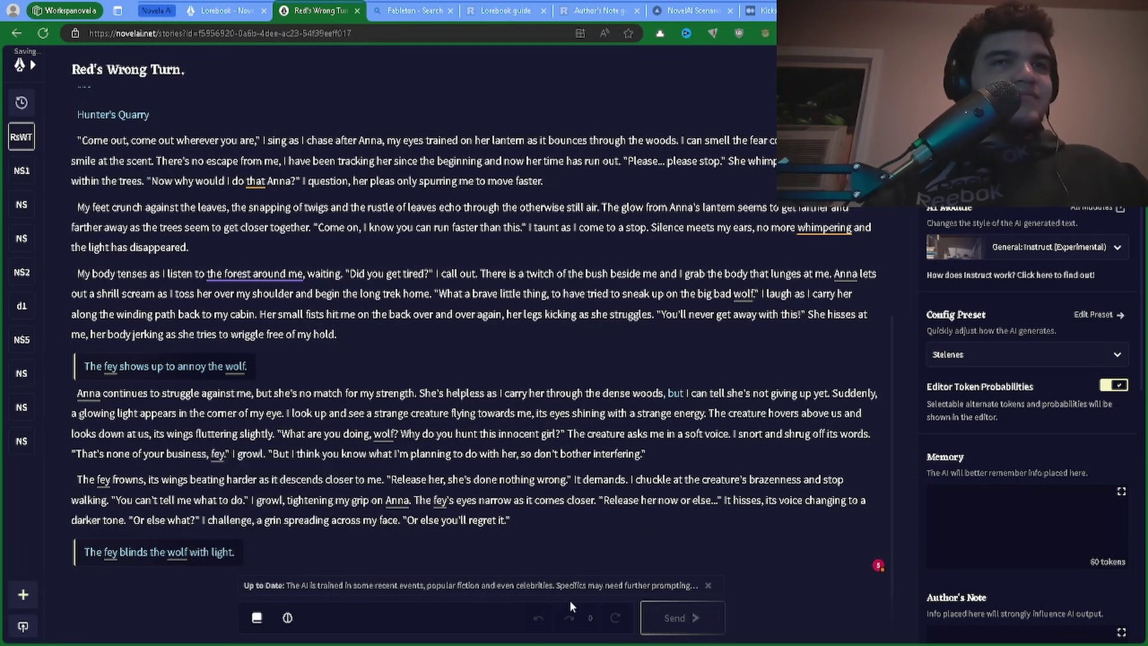
click(692, 628)
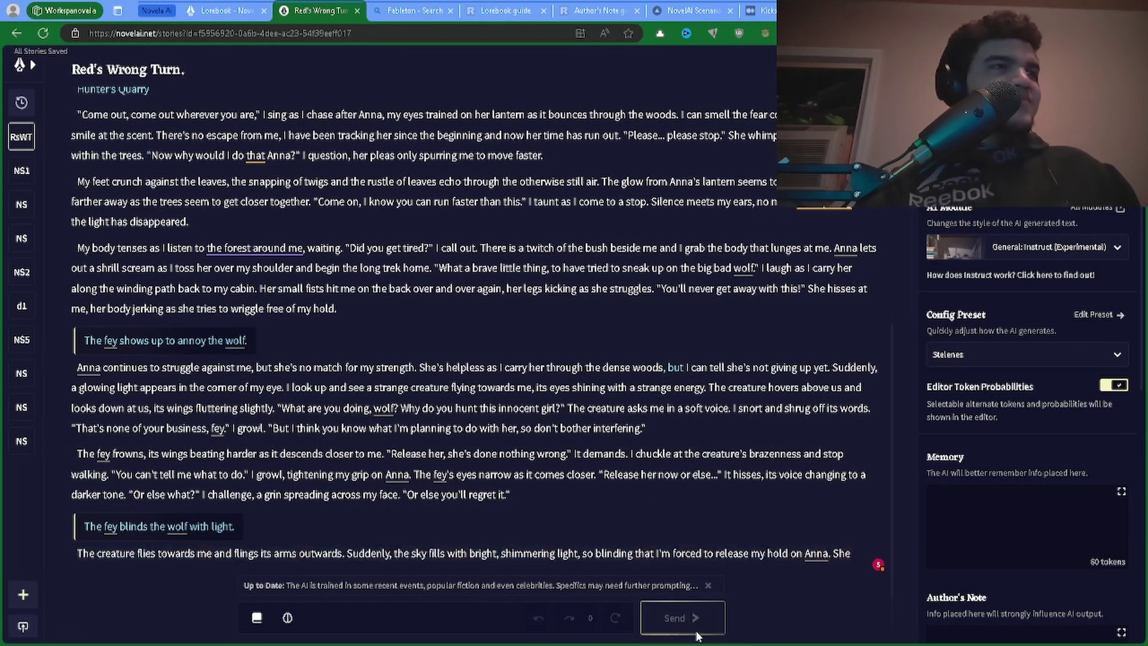